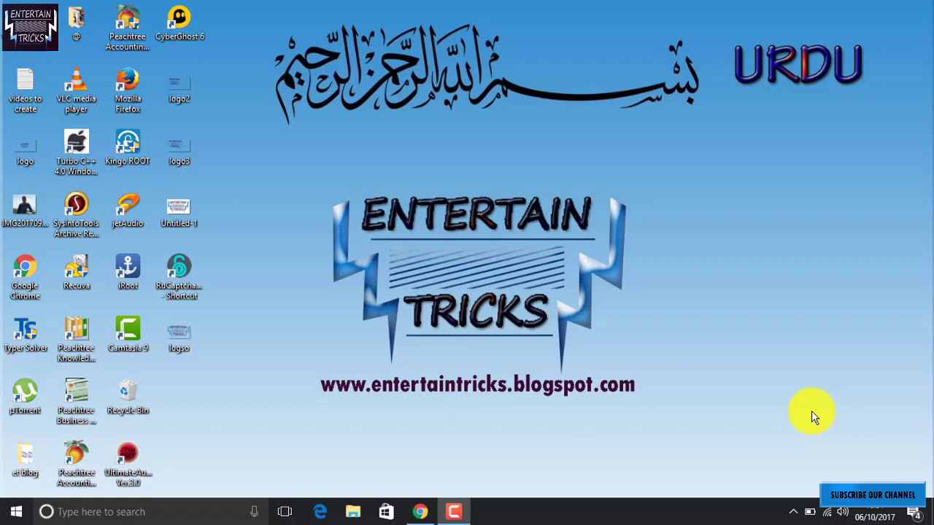
# Step: Search Windows for 'power' and launch PowerPoint 2013
pyautogui.click(91, 515)
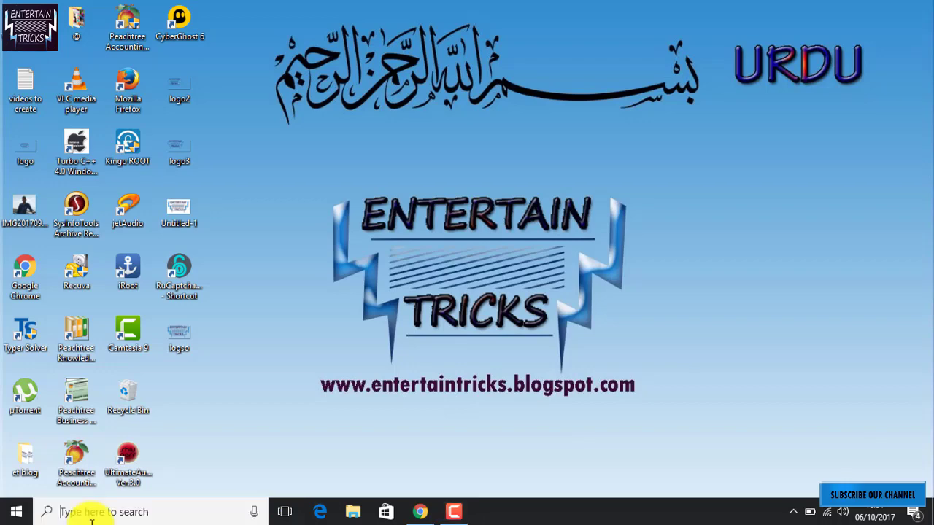
pyautogui.write('po')
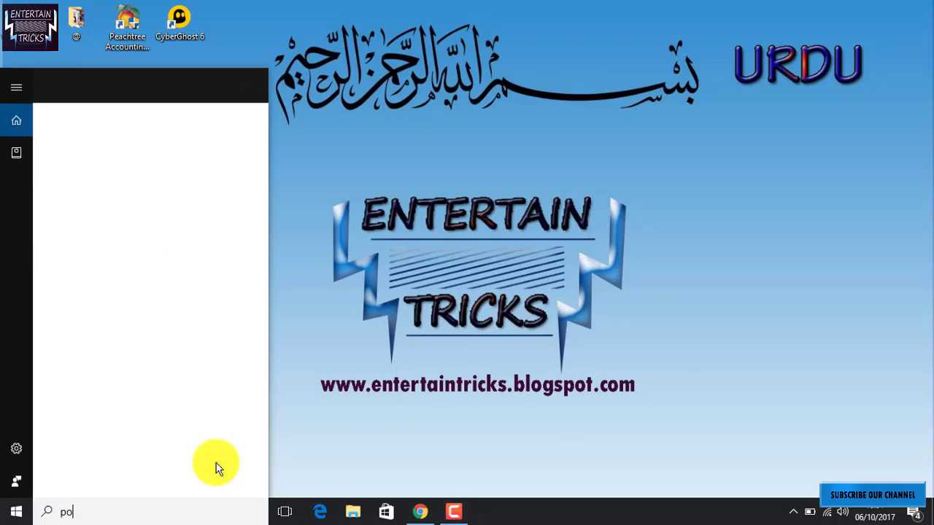
pyautogui.write('wer')
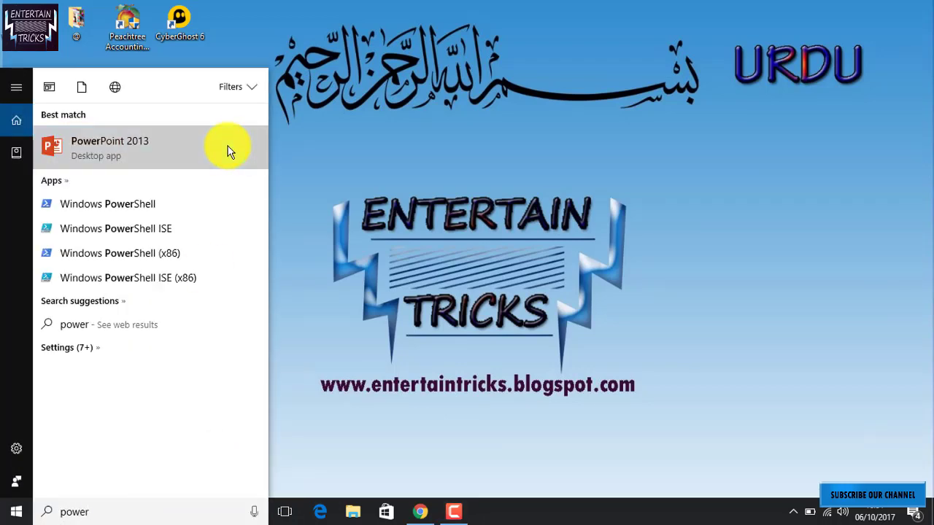
pyautogui.click(228, 146)
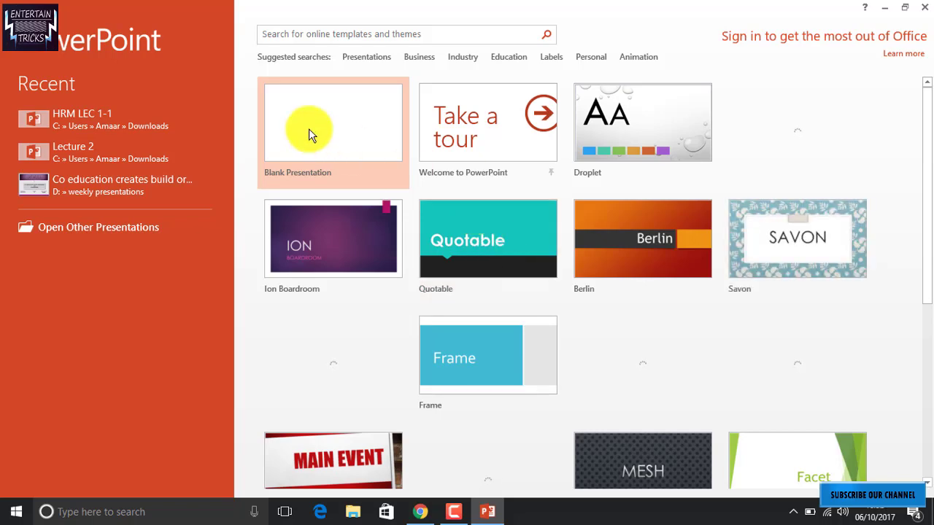
# Step: Start a blank presentation and turn off the Guides and Ruler
pyautogui.click(391, 168)
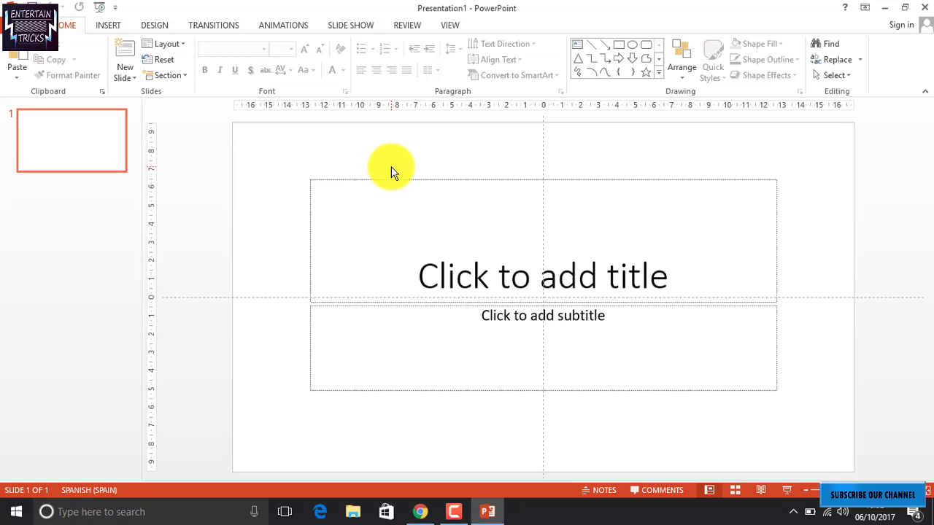
pyautogui.click(447, 24)
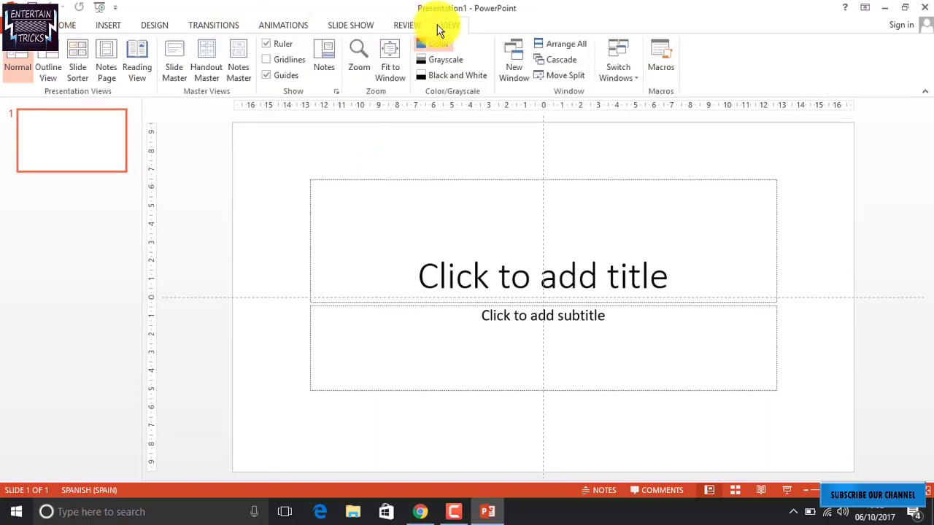
pyautogui.click(267, 76)
pyautogui.click(267, 45)
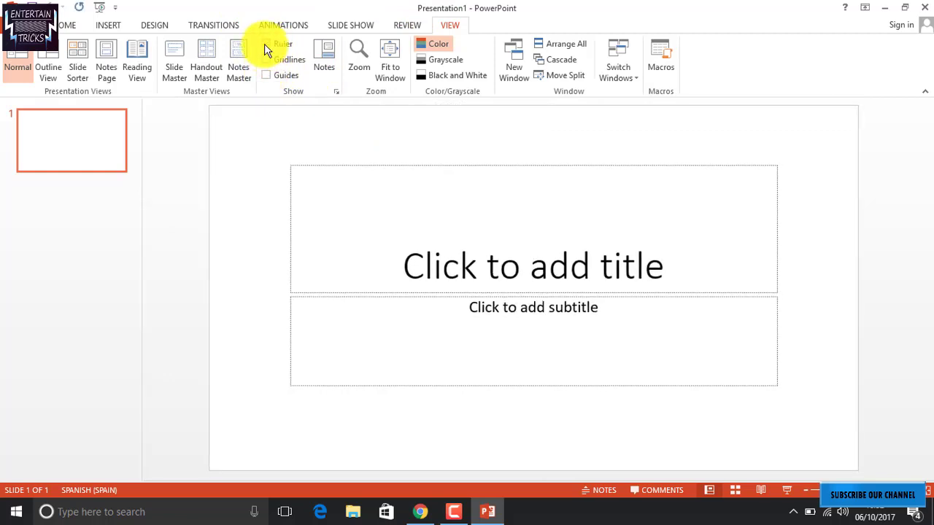
# Step: Return to Home, then briefly open and close the File backstage
pyautogui.click(65, 27)
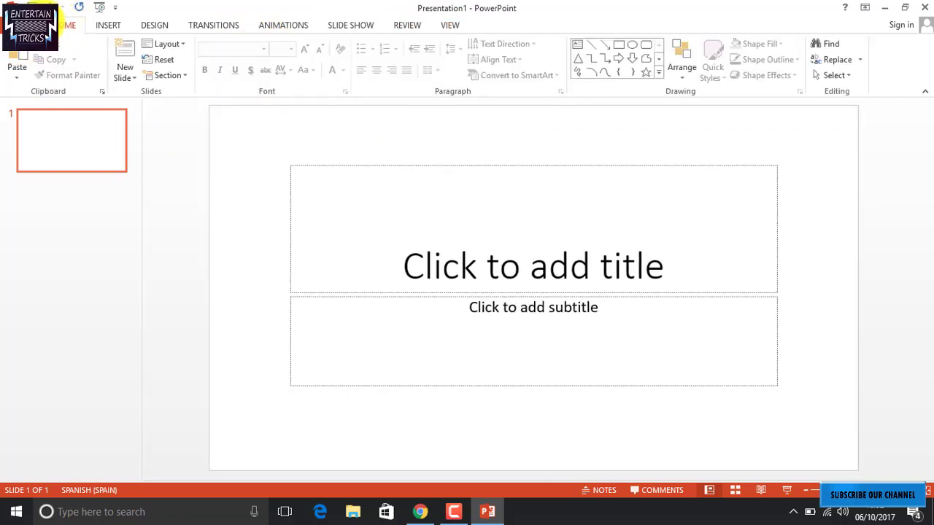
pyautogui.hotkey('ctrl', 'o')
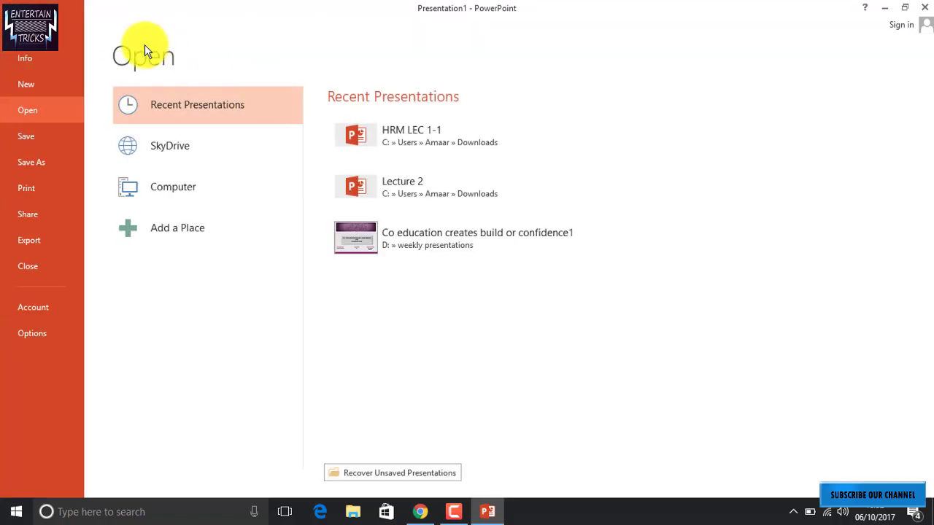
pyautogui.click(22, 29)
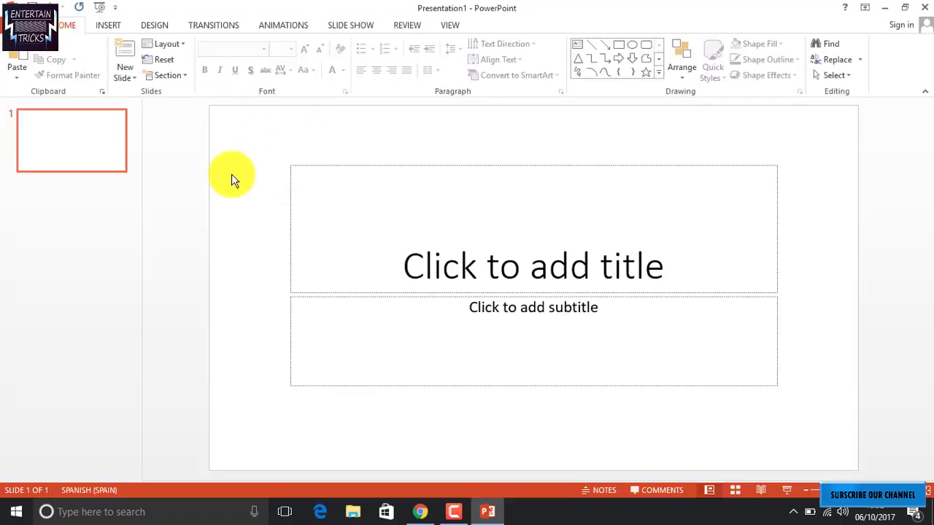
pyautogui.click(646, 266)
pyautogui.press('Escape')
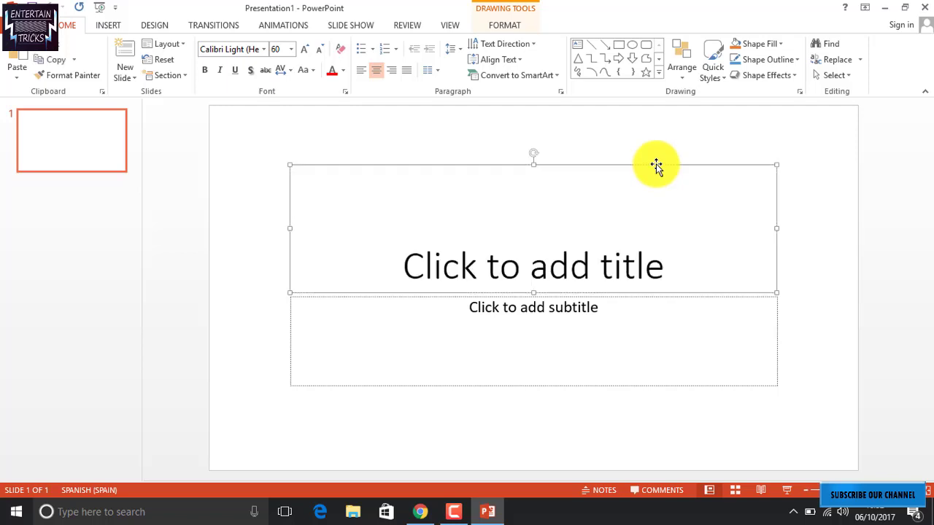
pyautogui.press('Escape')
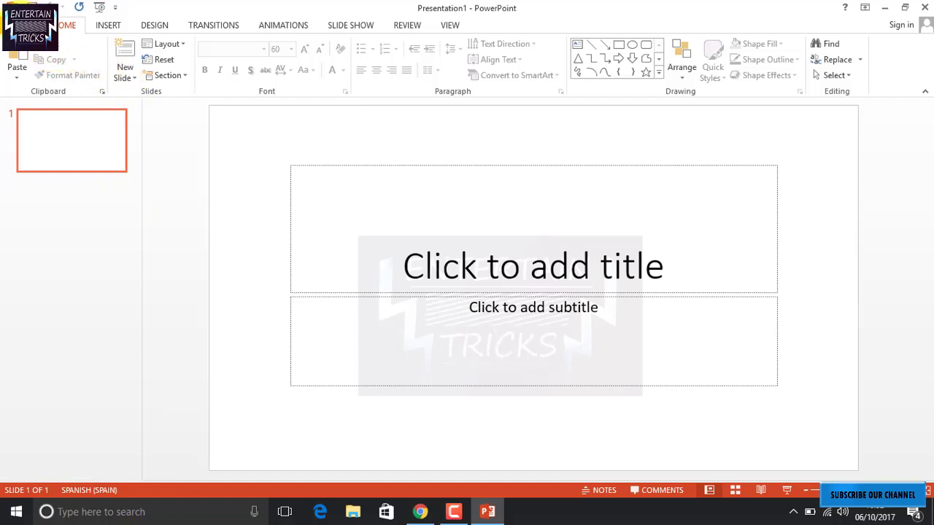
pyautogui.click(30, 25)
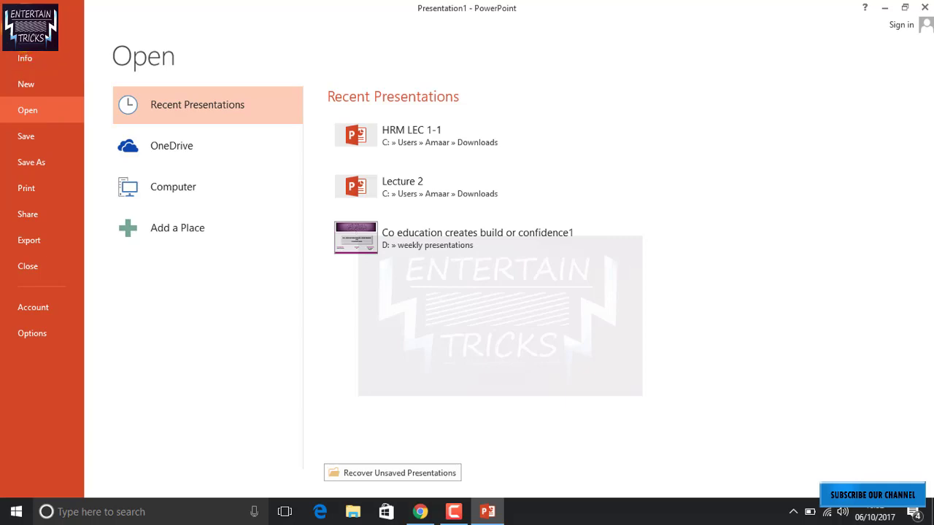
pyautogui.click(28, 28)
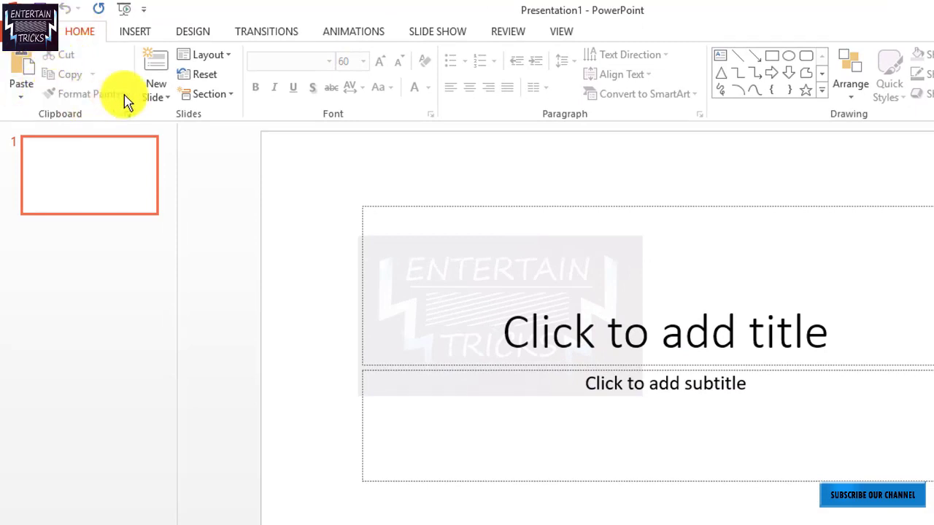
# Step: Add a Title Slide as slide 2, then a new slide 3 from the slide-pane menu
pyautogui.click(159, 81)
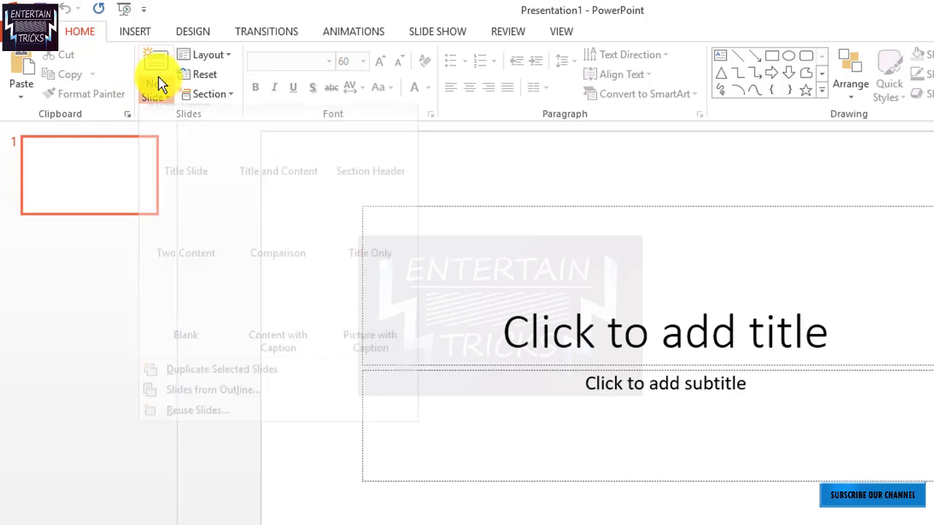
pyautogui.click(204, 175)
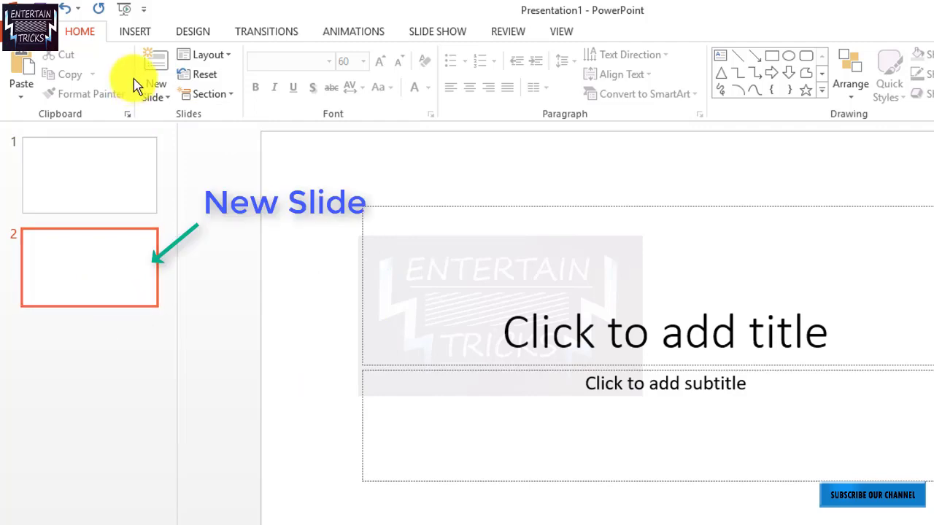
pyautogui.click(102, 362)
pyautogui.rightClick(102, 362)
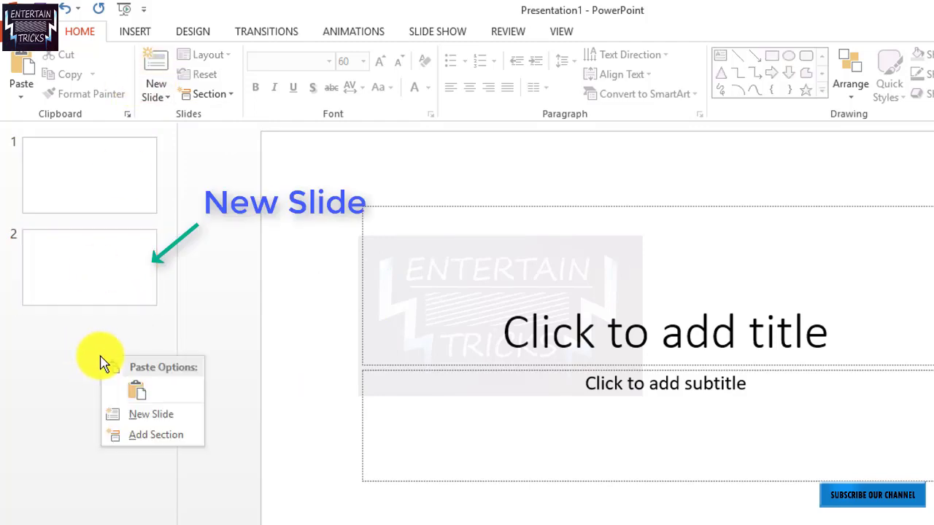
pyautogui.rightClick(73, 355)
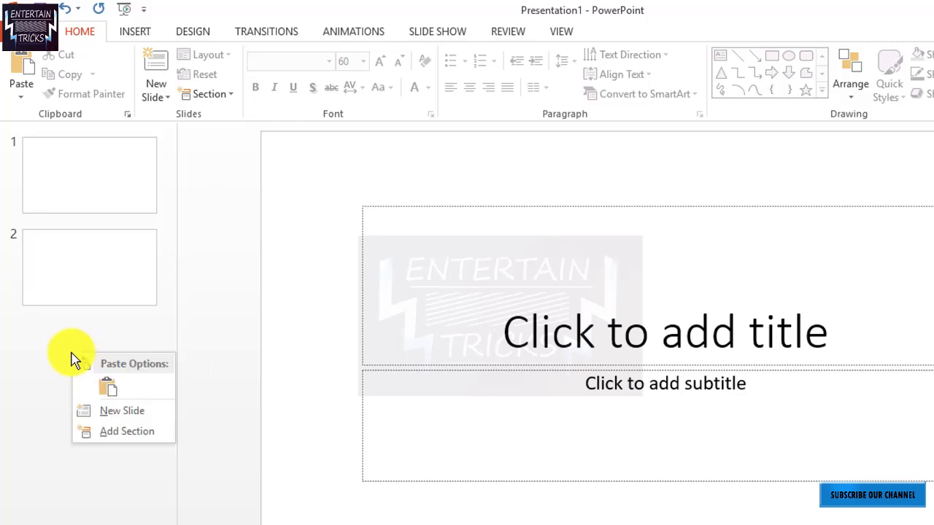
pyautogui.click(155, 413)
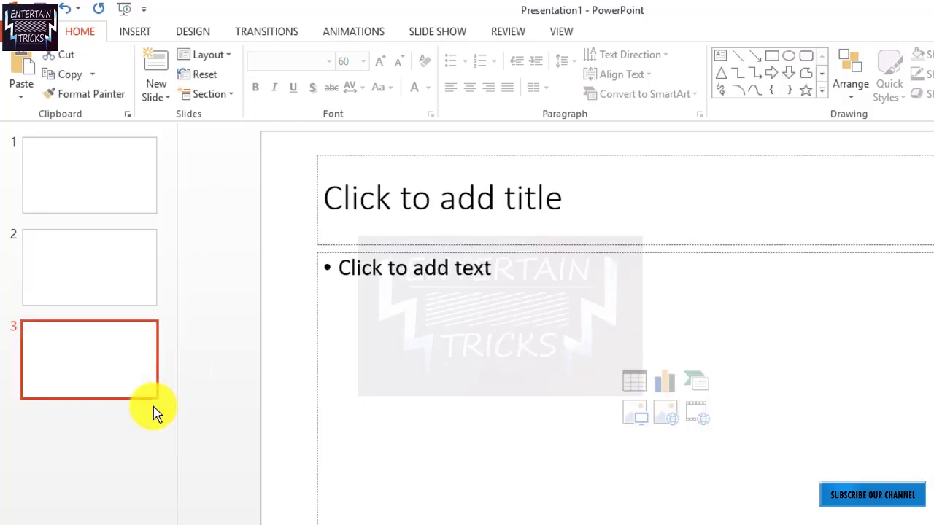
# Step: Click into slide 3's title and content placeholders
pyautogui.click(129, 468)
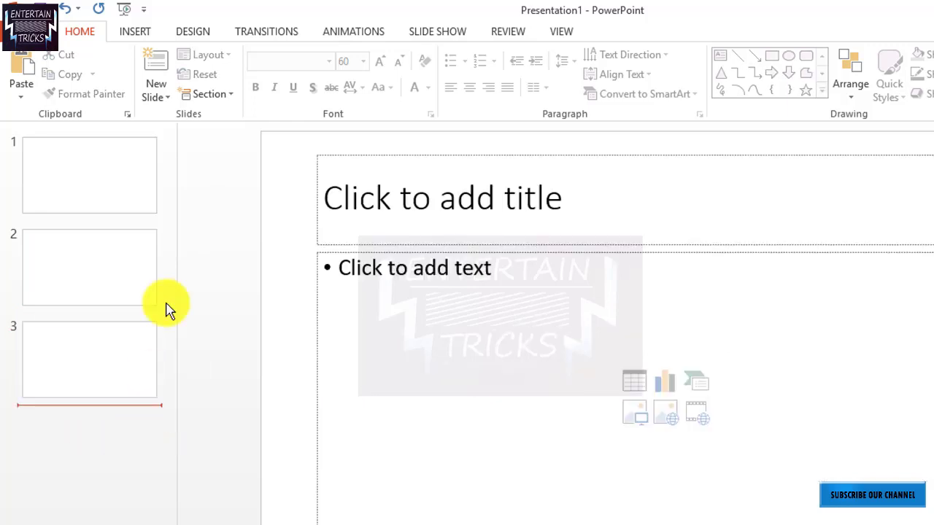
pyautogui.click(448, 275)
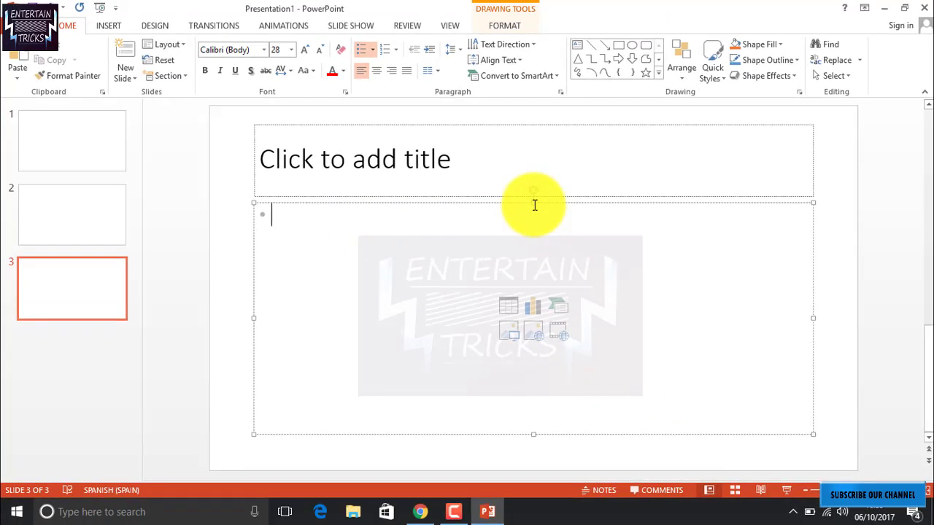
pyautogui.click(540, 151)
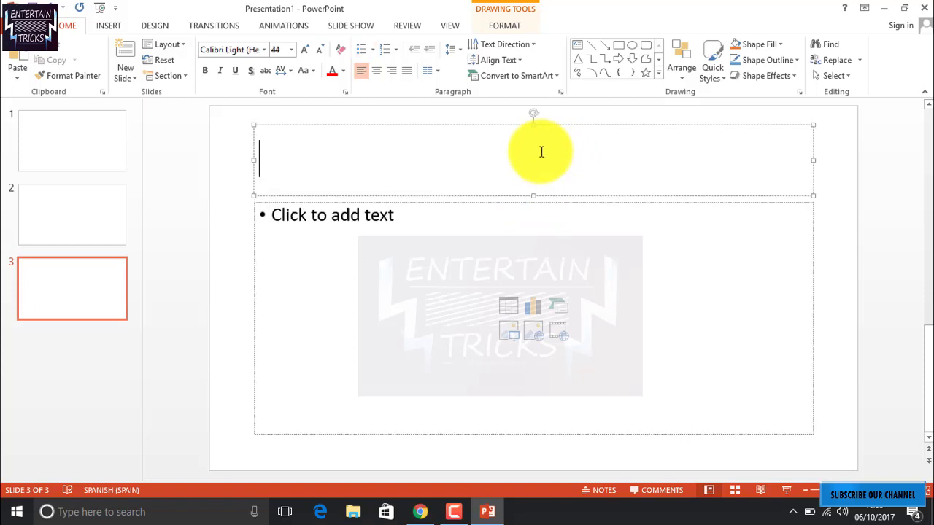
pyautogui.click(489, 125)
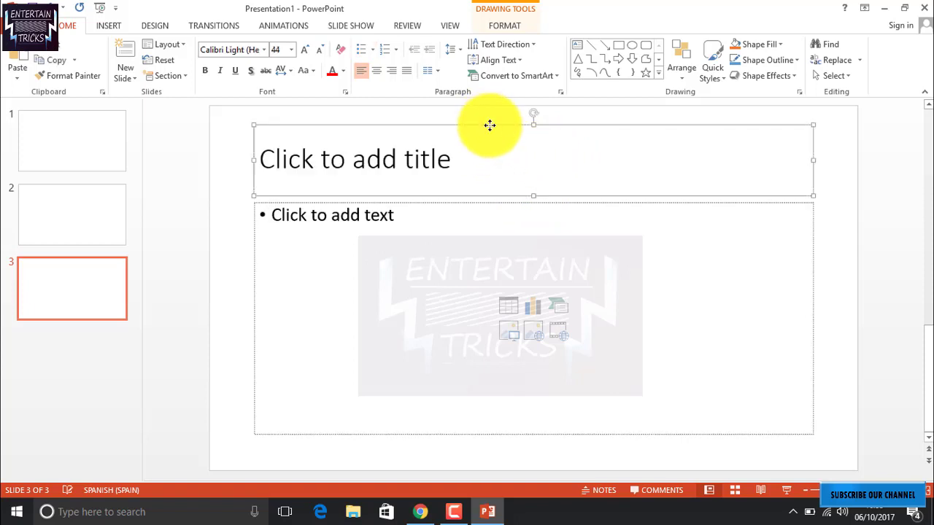
pyautogui.click(402, 205)
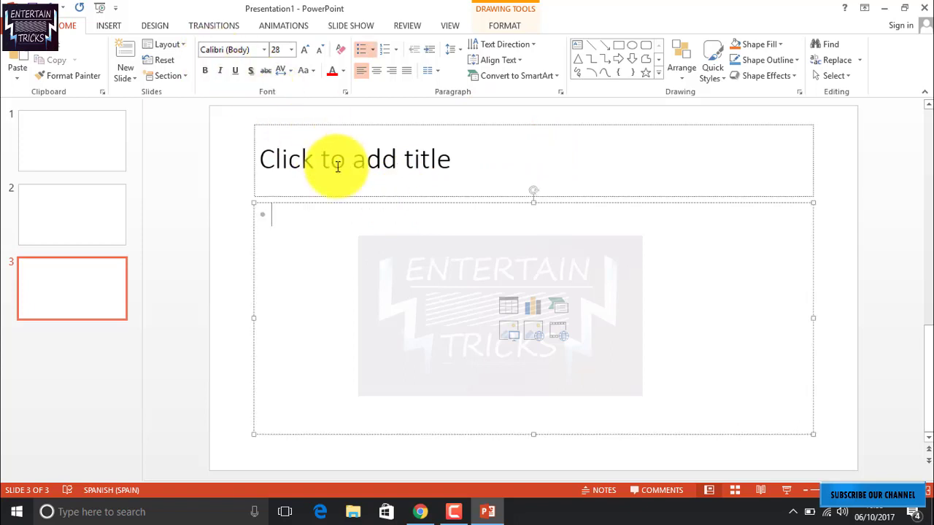
# Step: Try the Two Content layout on slide 3 and click into its title and content areas
pyautogui.click(181, 48)
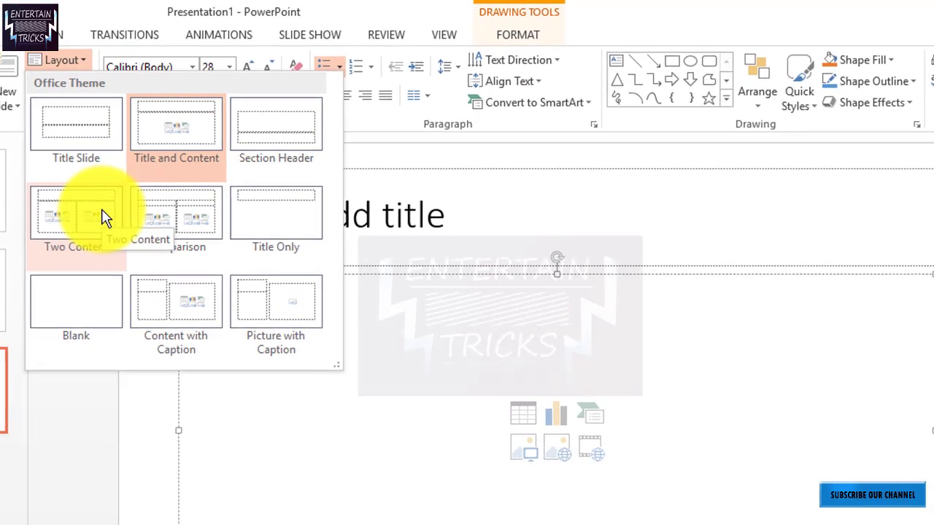
pyautogui.click(197, 161)
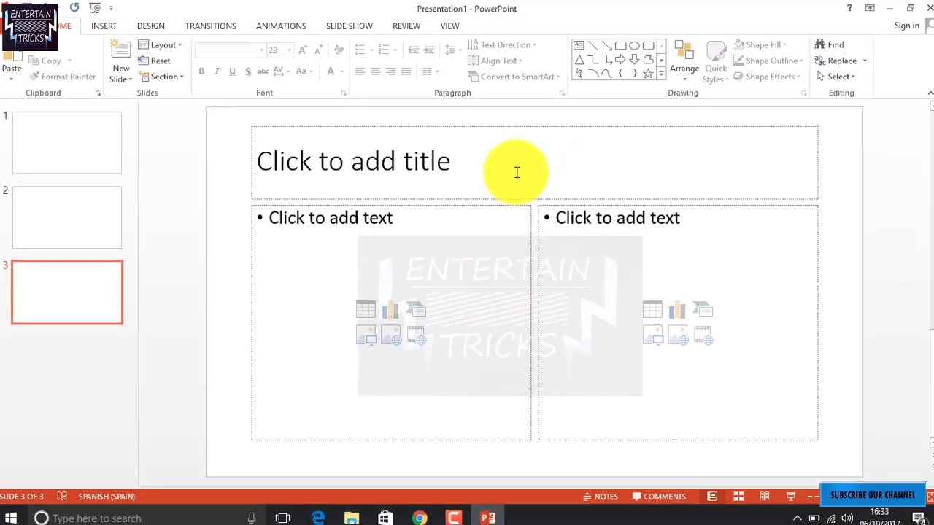
pyautogui.click(516, 169)
pyautogui.click(415, 248)
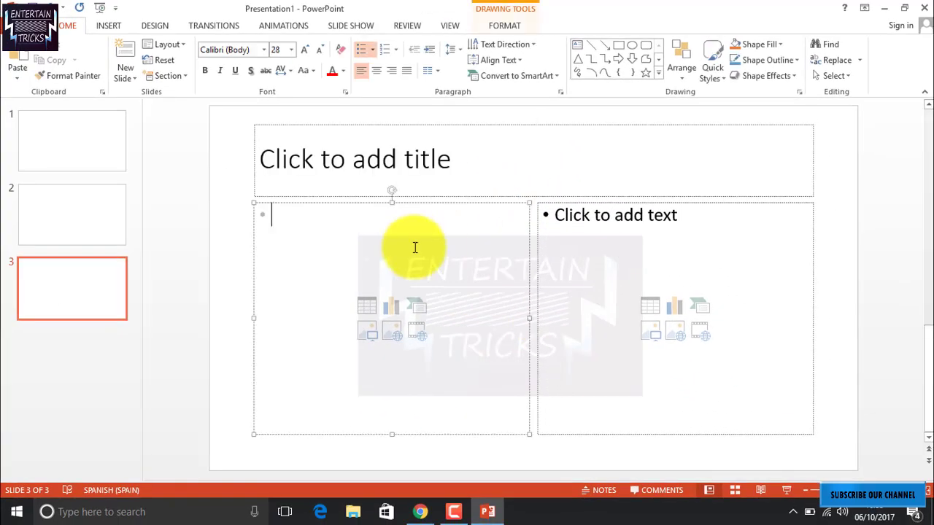
pyautogui.click(716, 232)
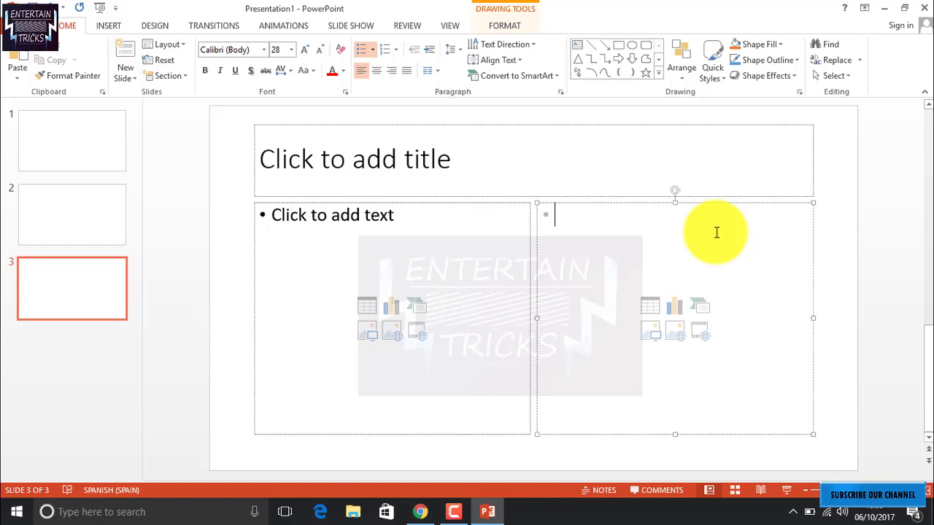
# Step: Try Content with Caption and Blank layouts, then settle on Title Slide for slide 3
pyautogui.click(165, 47)
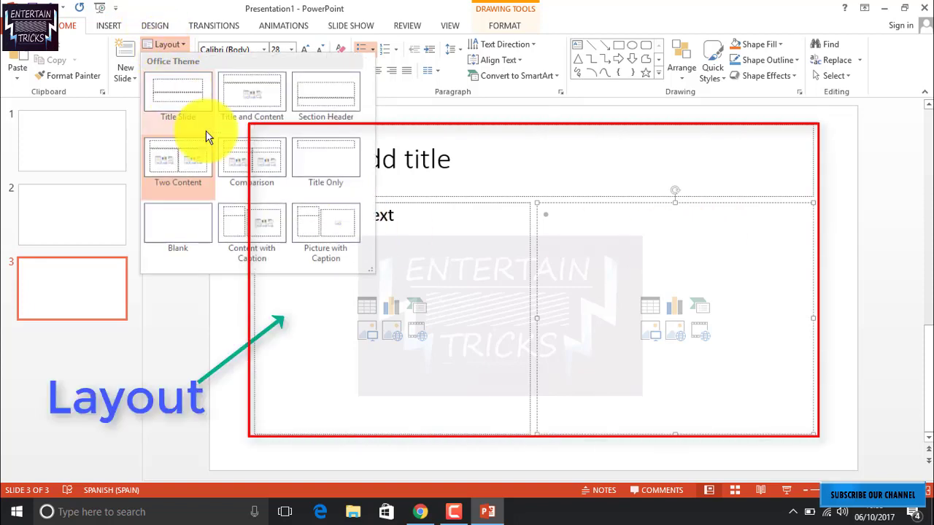
pyautogui.click(261, 217)
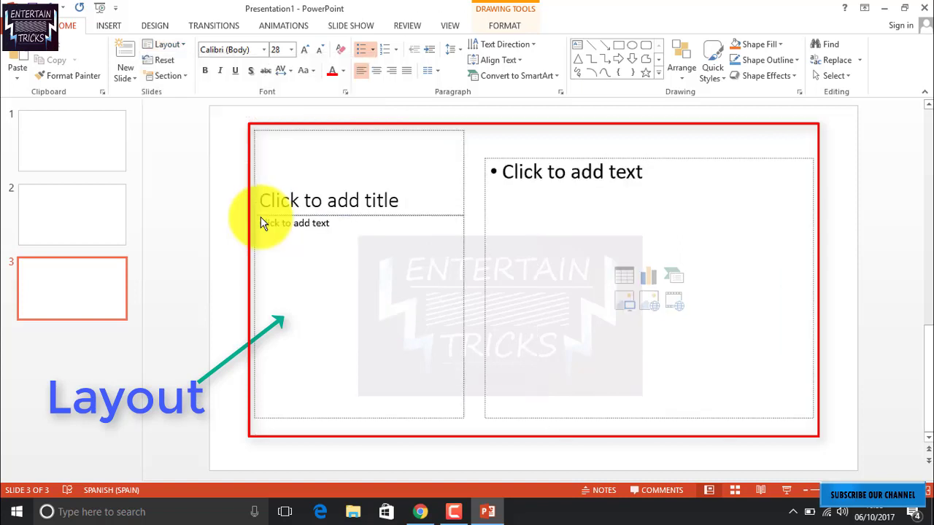
pyautogui.click(375, 178)
pyautogui.click(166, 45)
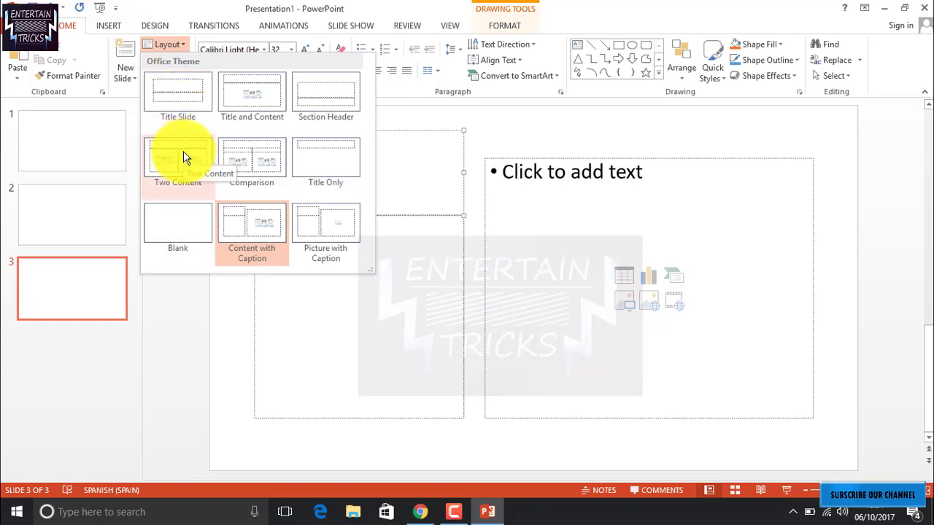
pyautogui.click(196, 235)
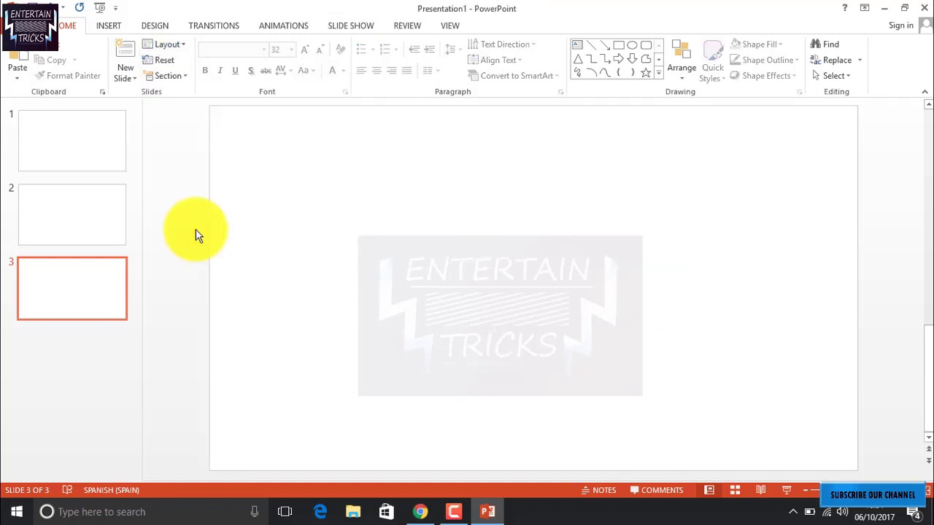
pyautogui.click(180, 47)
pyautogui.click(183, 94)
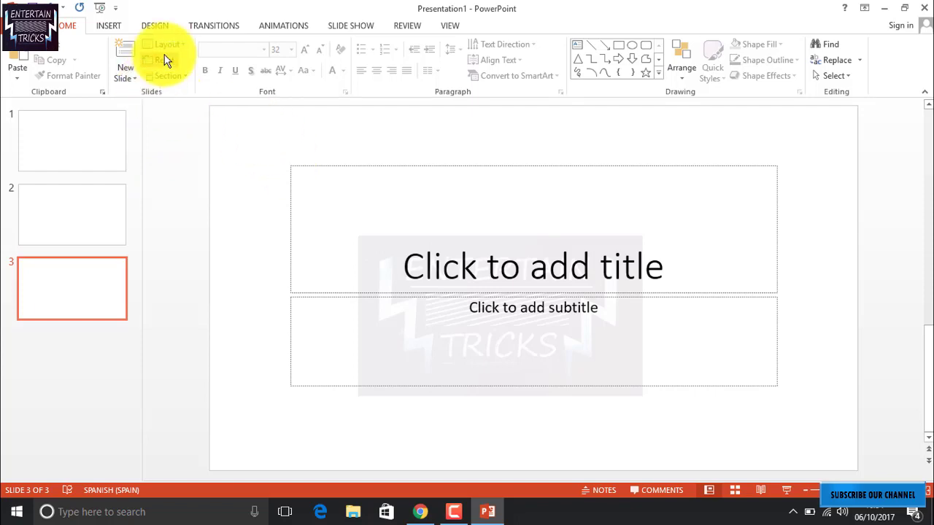
# Step: Shrink slide 3's title font from 60 to 54, keeping Calibri Light
pyautogui.click(166, 76)
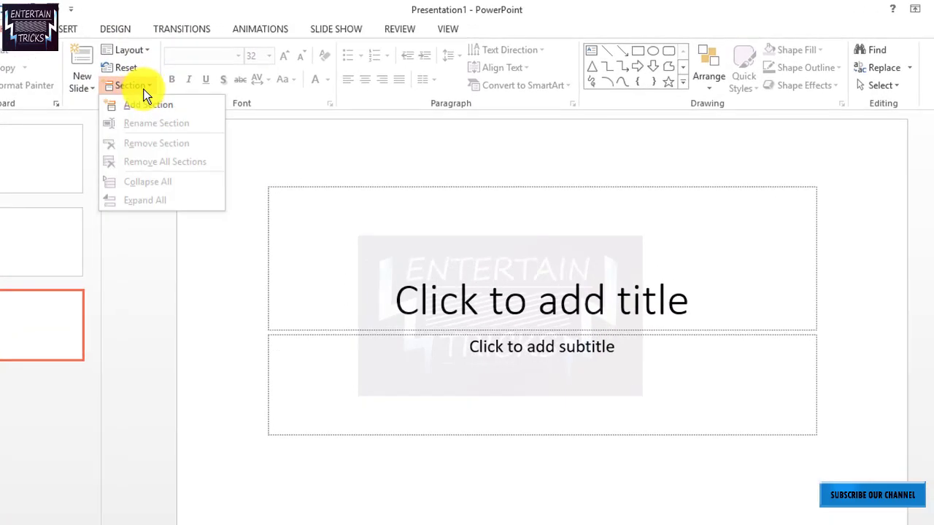
pyautogui.click(147, 239)
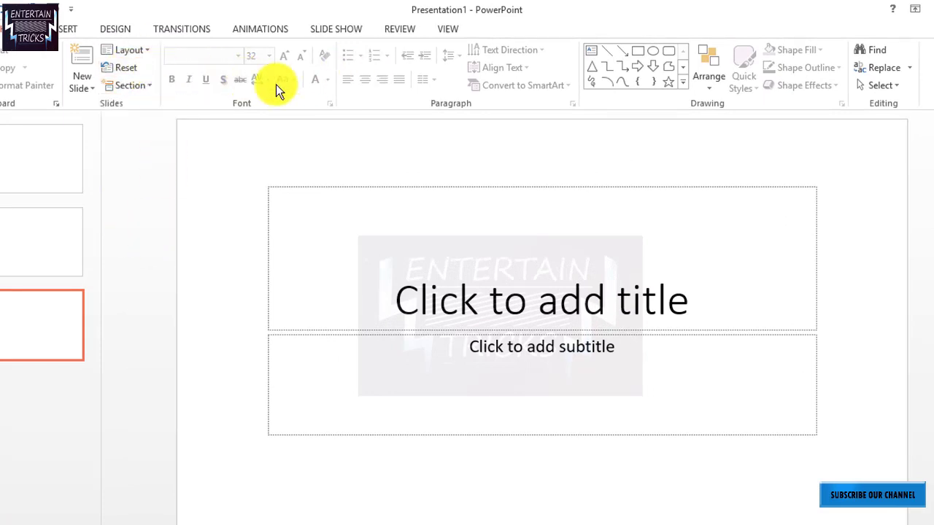
pyautogui.click(489, 307)
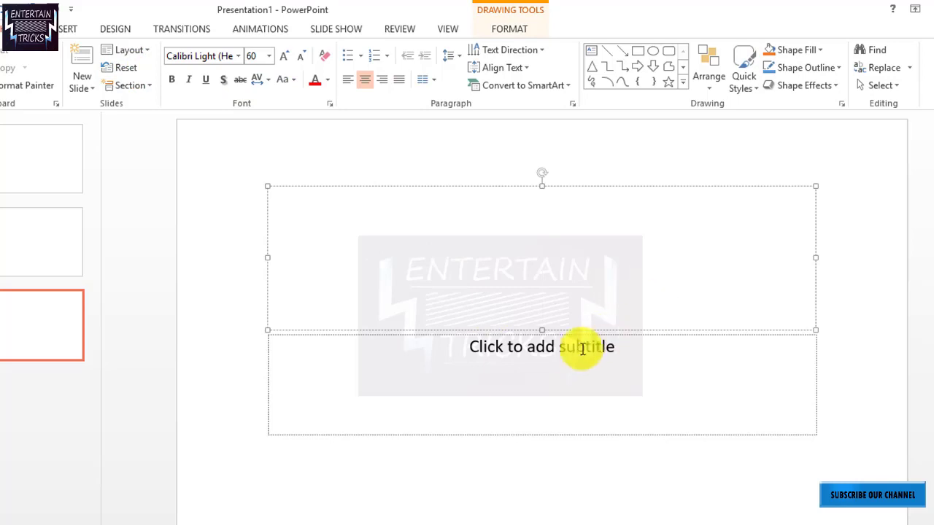
pyautogui.click(241, 58)
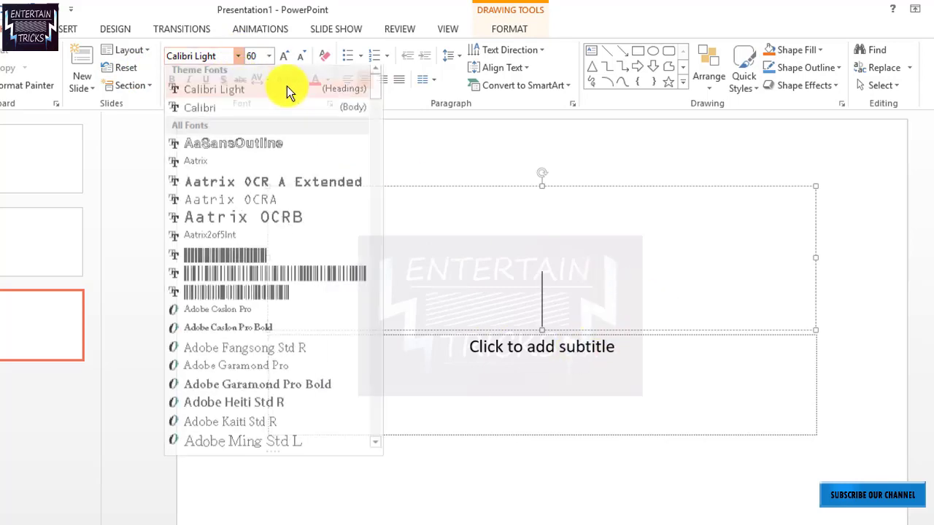
pyautogui.click(487, 207)
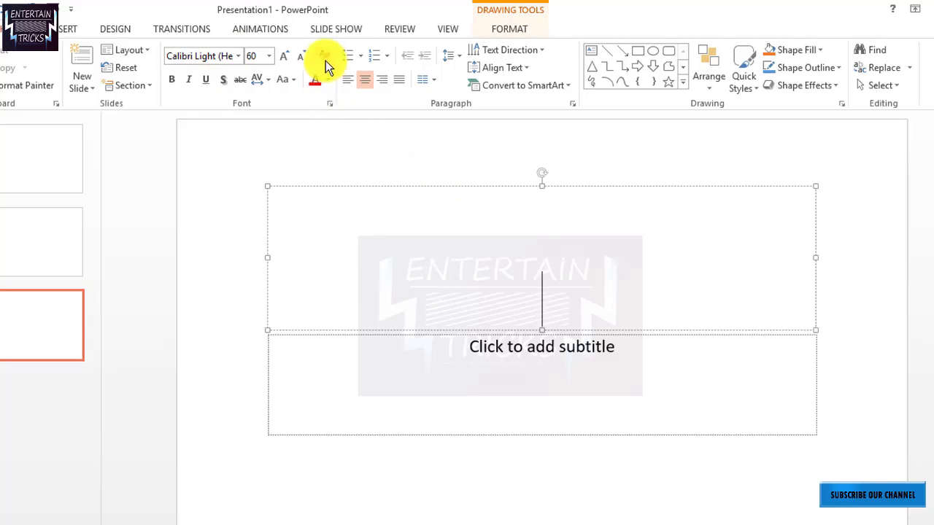
pyautogui.click(300, 57)
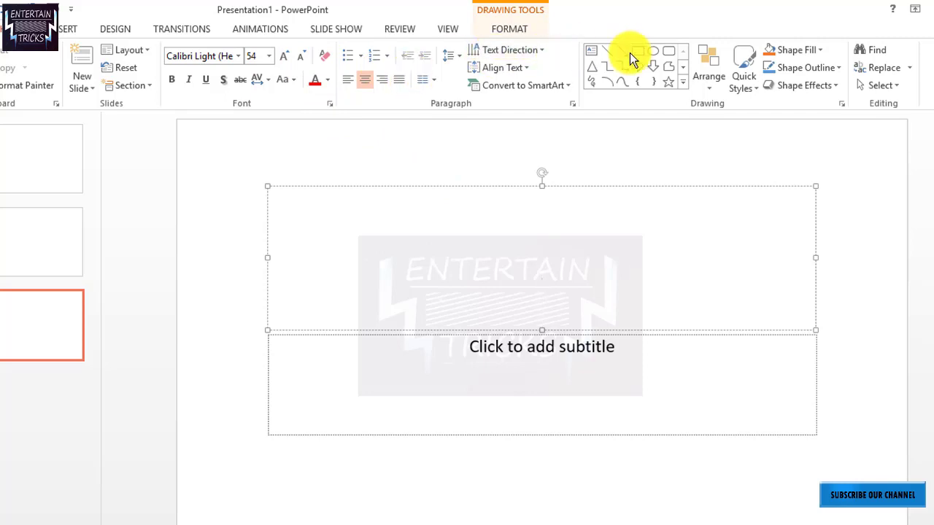
# Step: Draw a blue circle on the right of slide 3's title area
pyautogui.click(506, 70)
pyautogui.click(452, 258)
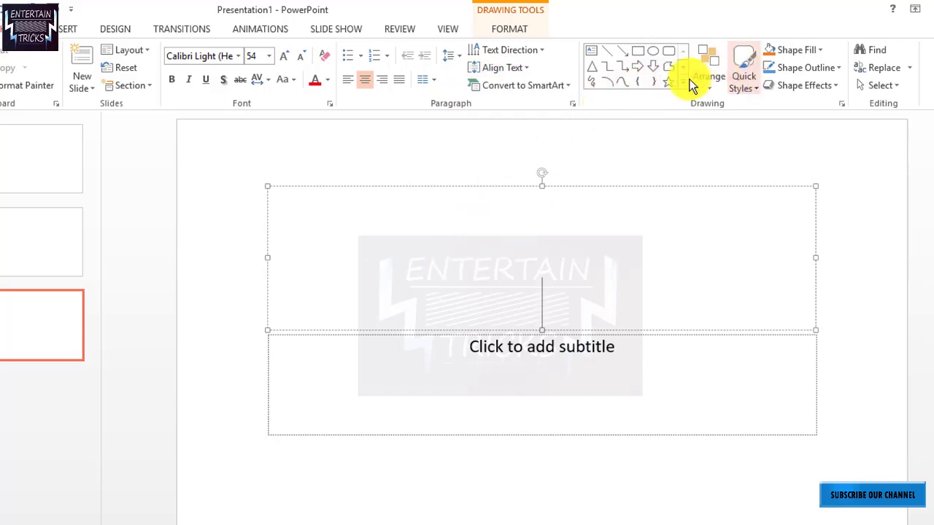
pyautogui.click(665, 55)
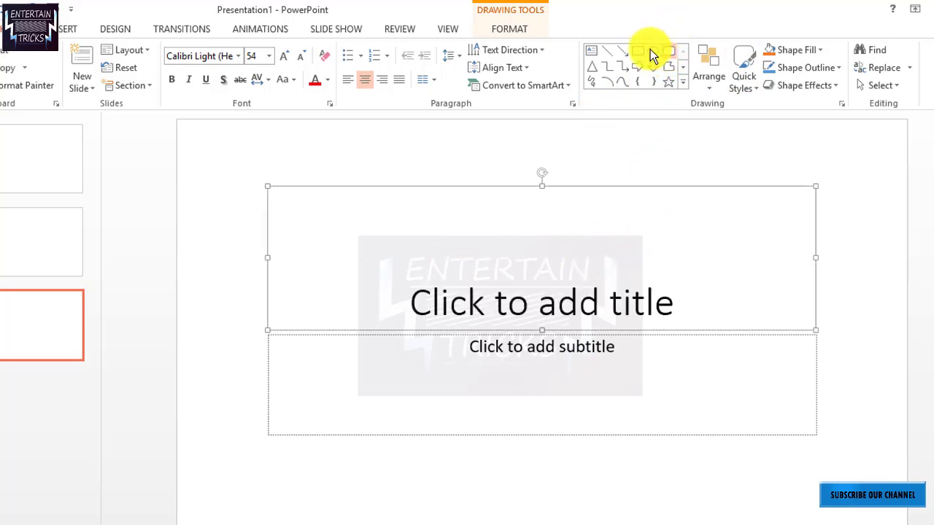
pyautogui.click(652, 51)
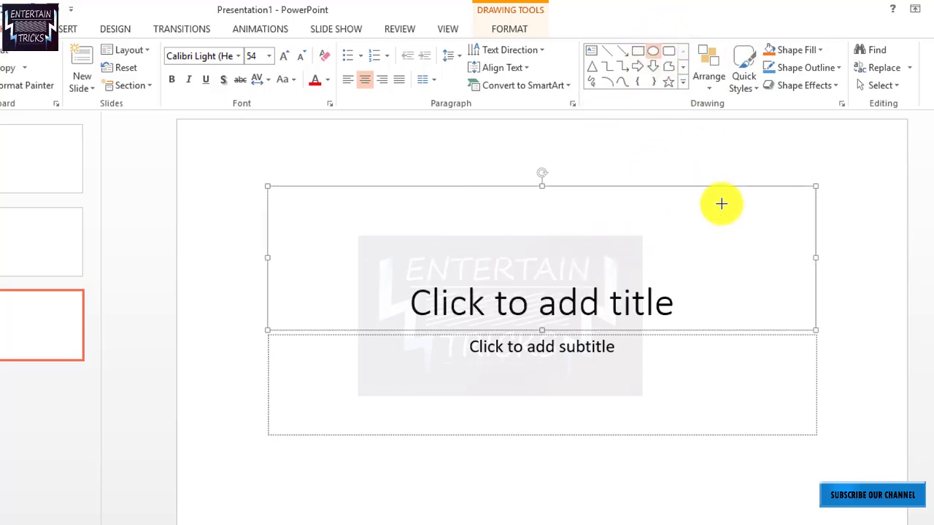
pyautogui.moveTo(721, 204); pyautogui.dragTo(643, 280)
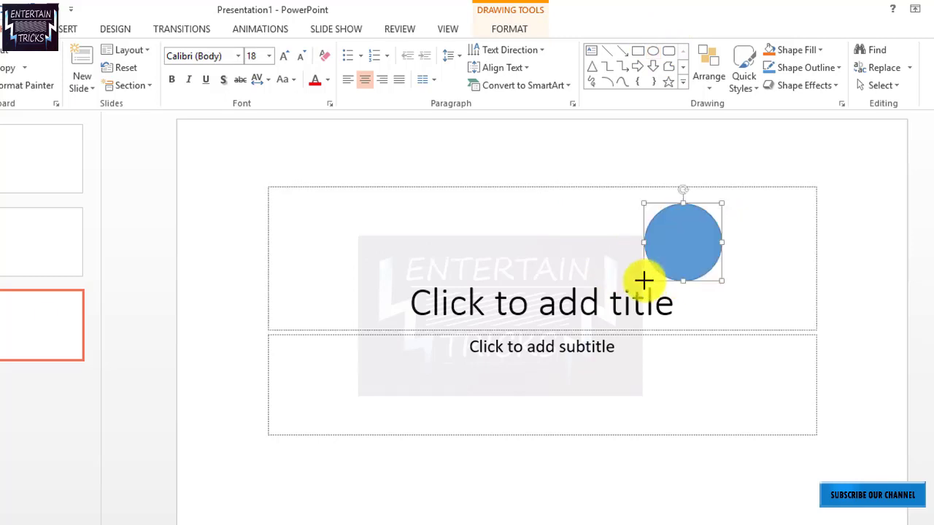
# Step: Draw a blue isosceles triangle to the left of the circle
pyautogui.click(592, 66)
pyautogui.moveTo(553, 212); pyautogui.dragTo(475, 283)
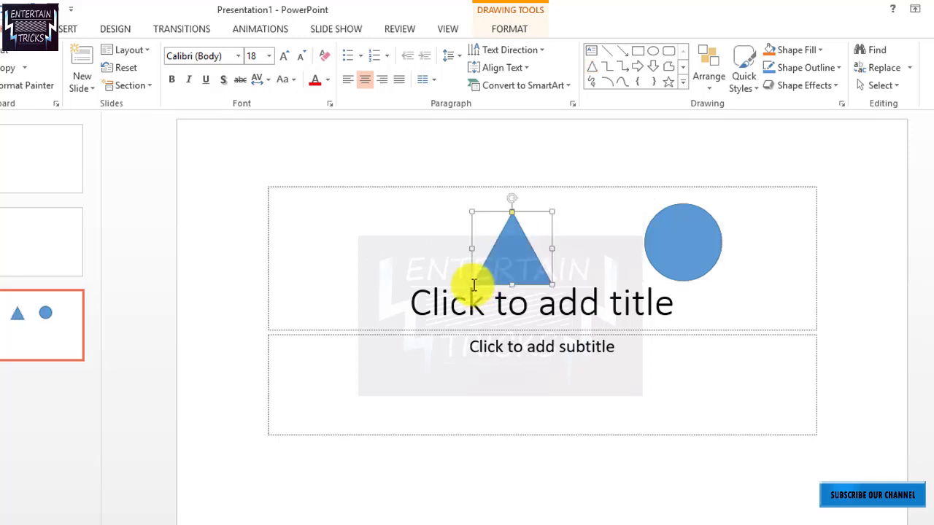
pyautogui.click(605, 243)
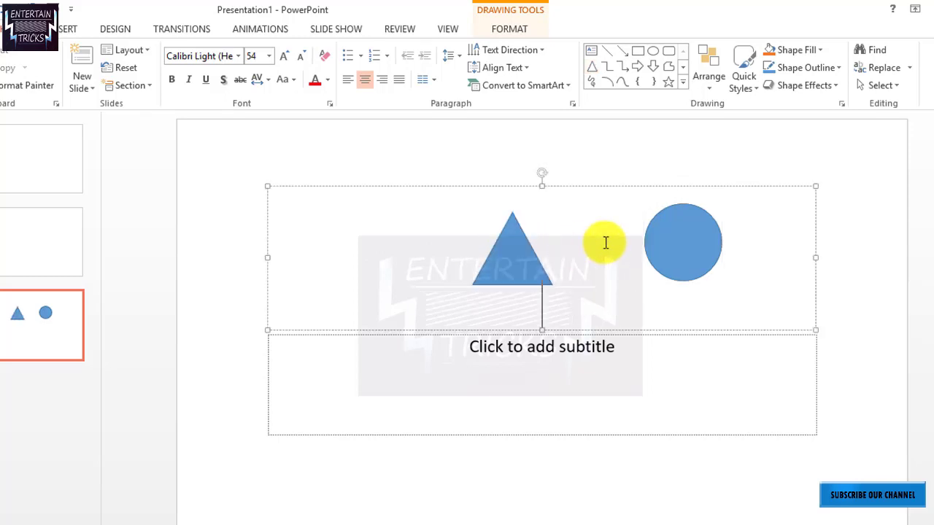
pyautogui.click(683, 67)
pyautogui.click(683, 67)
pyautogui.click(683, 67)
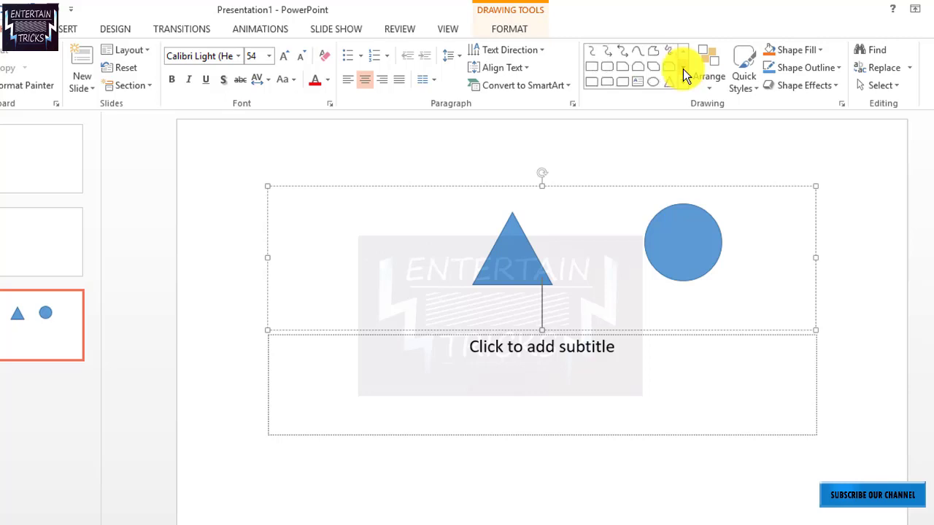
pyautogui.click(683, 67)
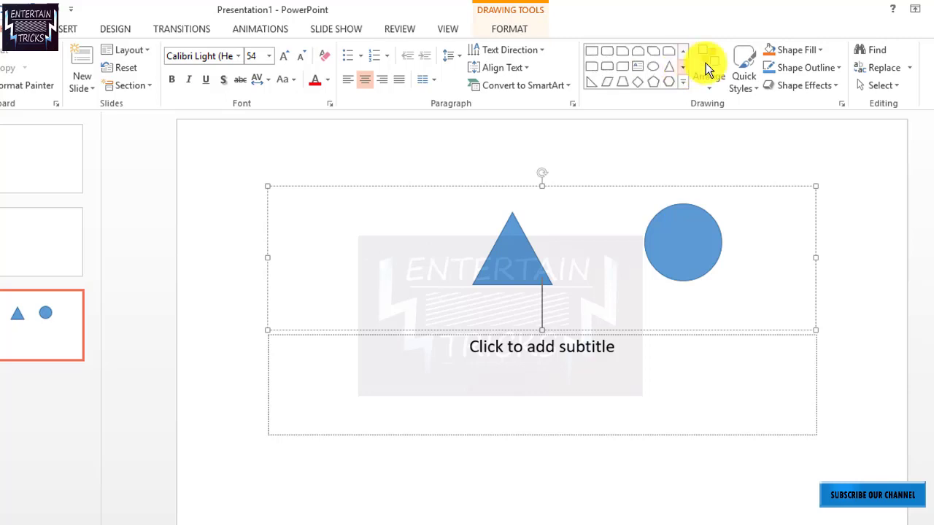
pyautogui.click(760, 63)
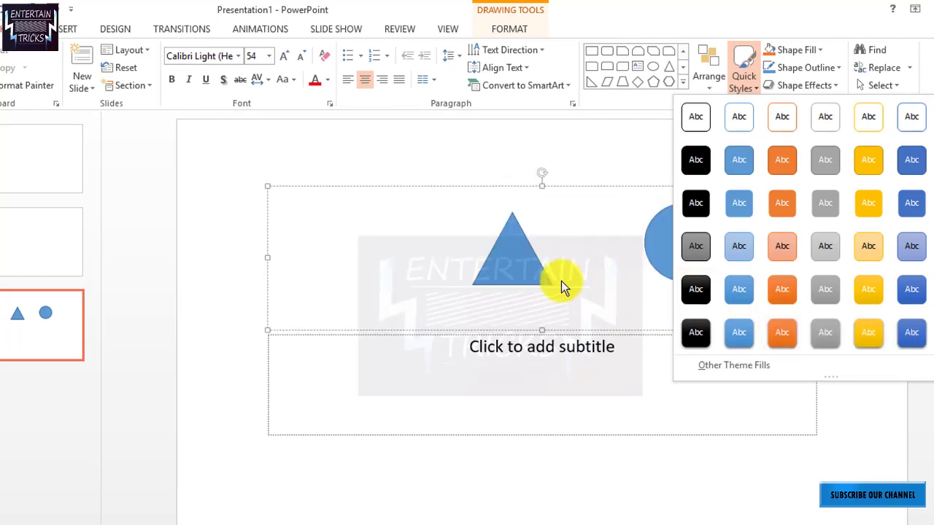
pyautogui.click(561, 281)
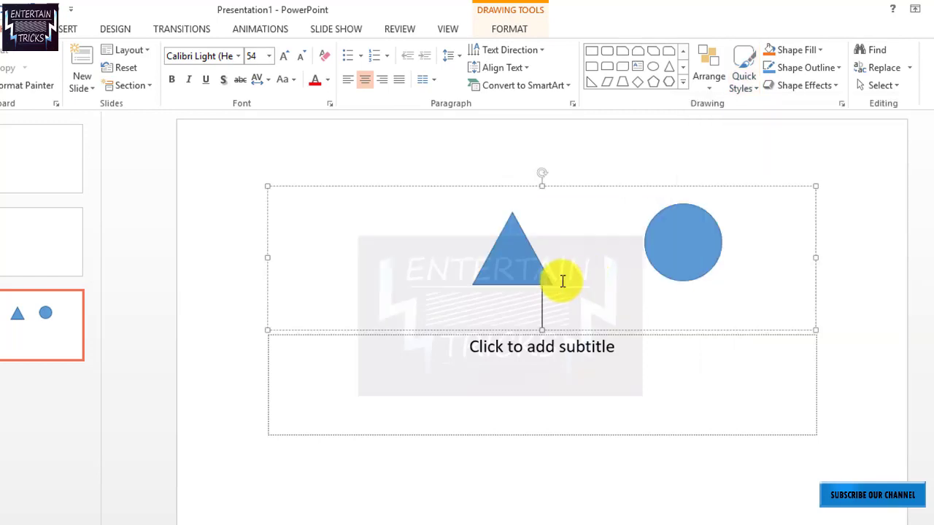
pyautogui.click(590, 356)
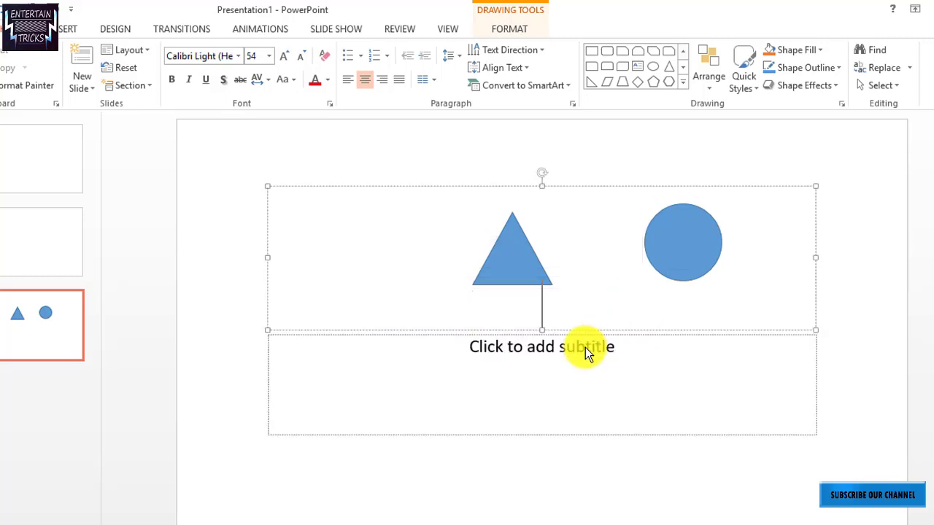
pyautogui.click(584, 348)
pyautogui.write('Welcom')
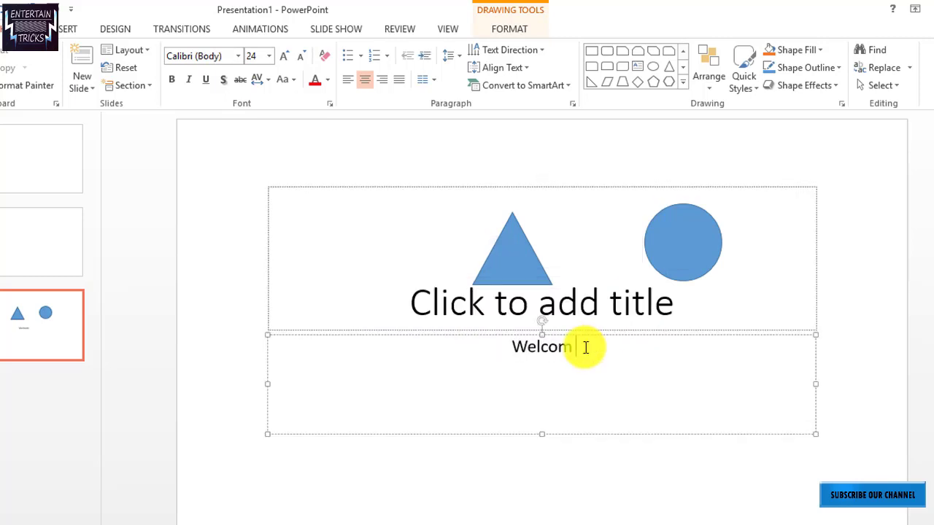
# Step: Finish the subtitle 'Welcome to presentation', leaving it unstyled and deselected
pyautogui.write('e to present')
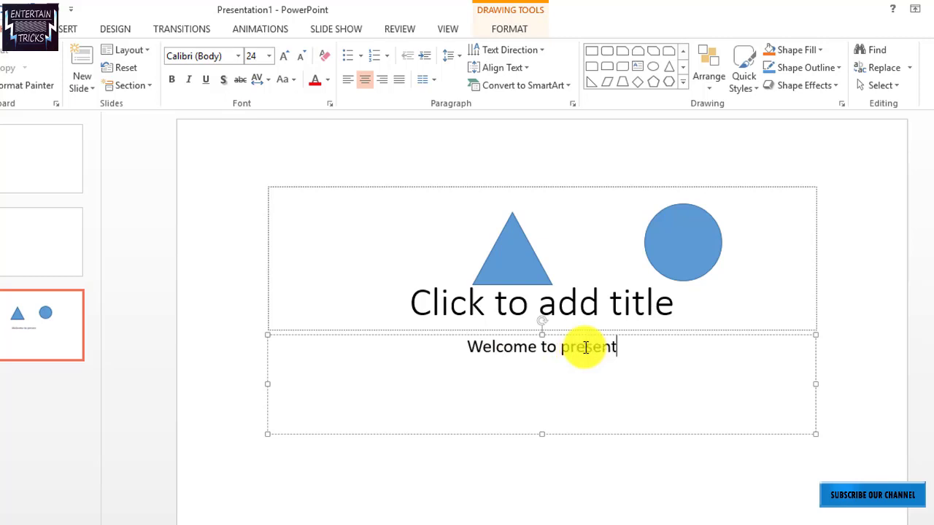
pyautogui.write('ation')
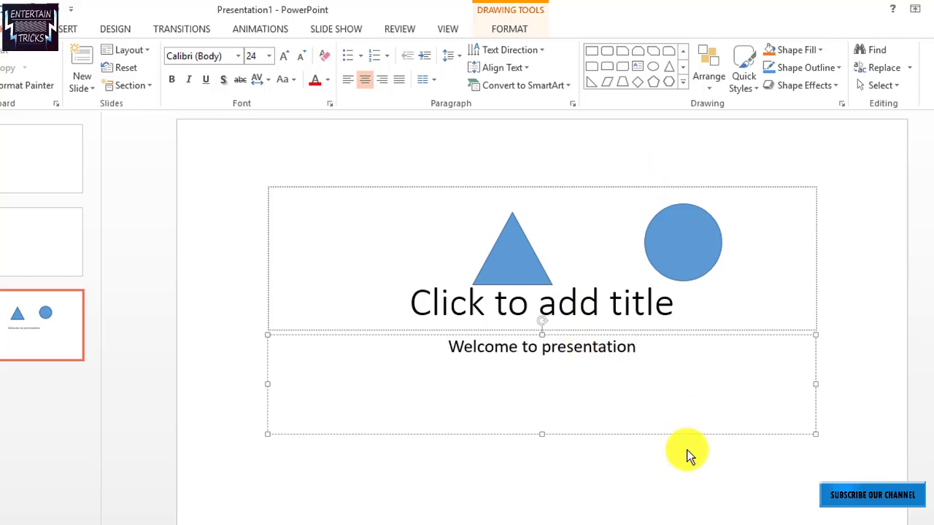
pyautogui.click(687, 449)
pyautogui.click(611, 347)
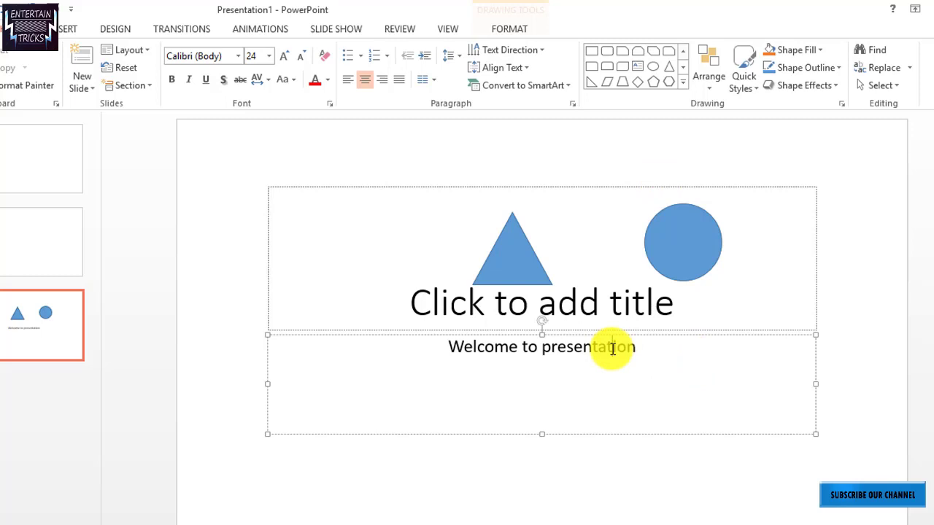
pyautogui.tripleClick(529, 350)
pyautogui.click(744, 79)
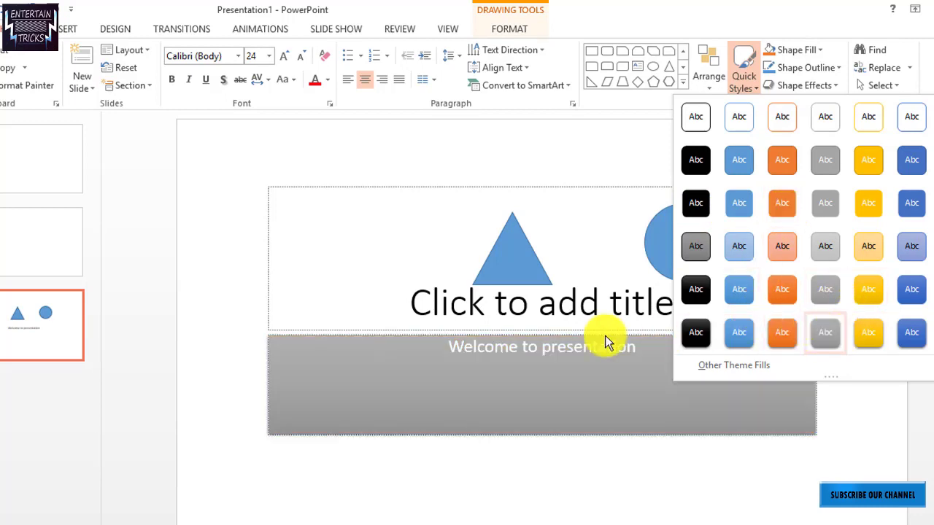
pyautogui.click(510, 384)
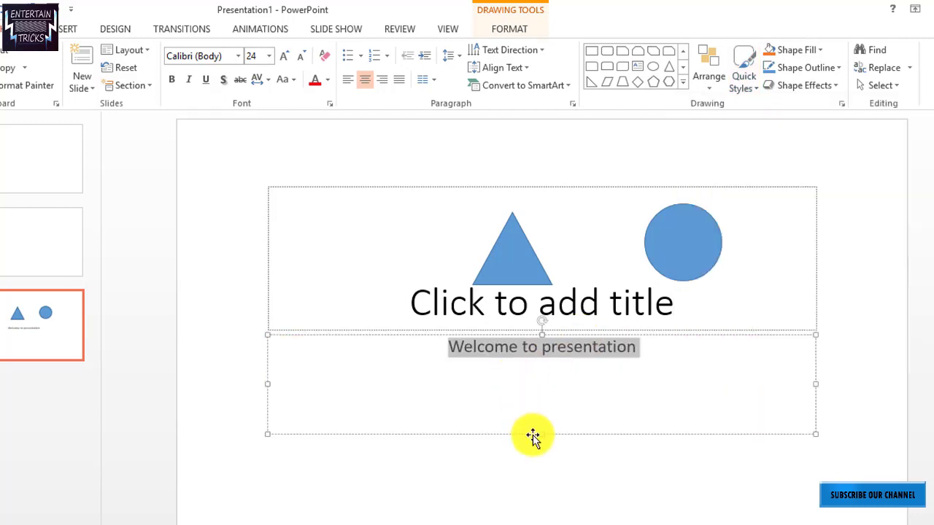
pyautogui.click(739, 362)
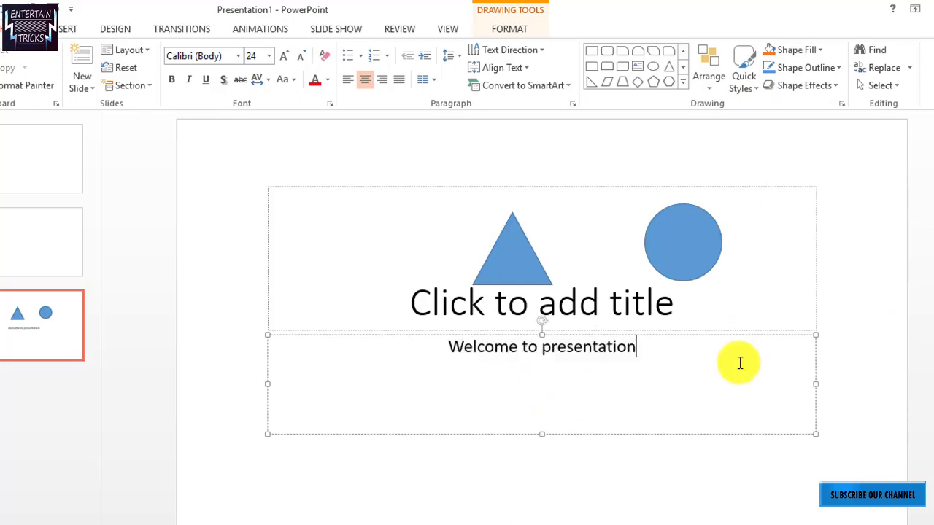
# Step: Select the blue circle and give it a light-green glow from Shape Effects
pyautogui.click(821, 48)
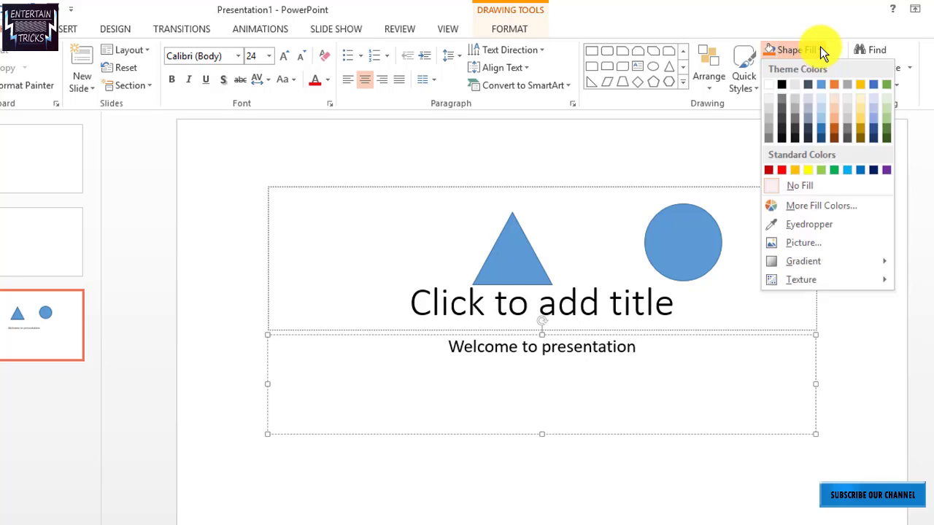
pyautogui.click(820, 48)
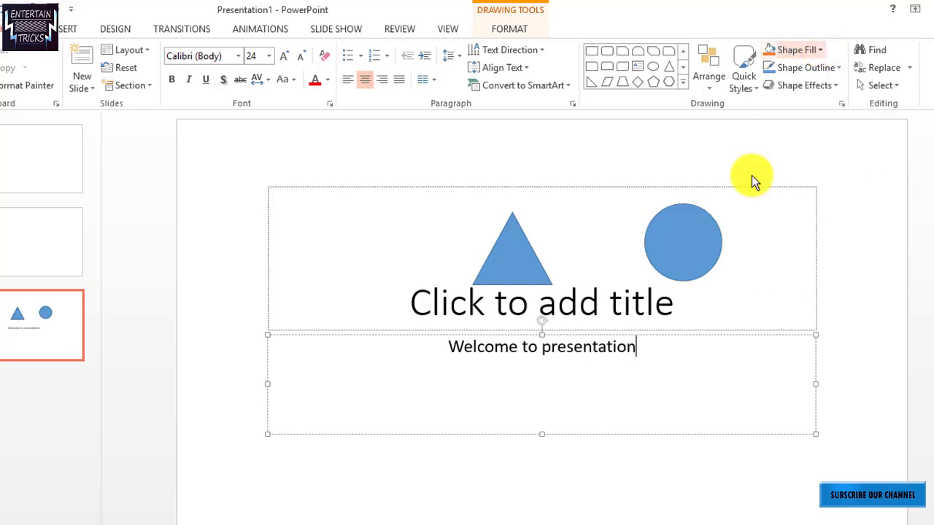
pyautogui.click(673, 210)
pyautogui.click(817, 53)
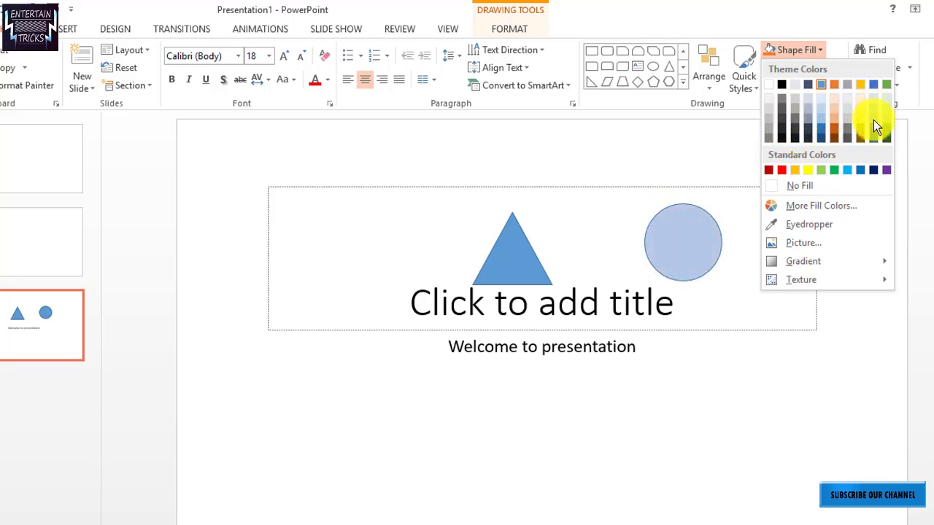
pyautogui.click(735, 163)
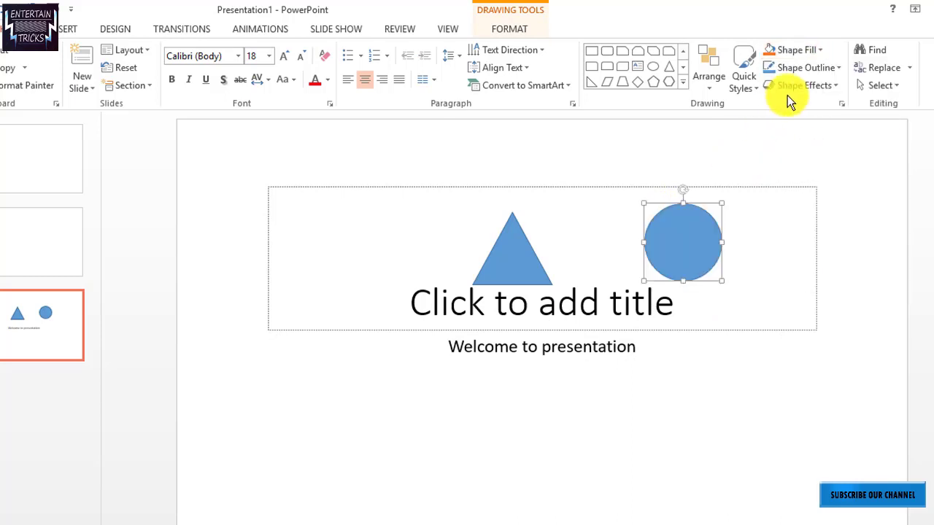
pyautogui.click(816, 67)
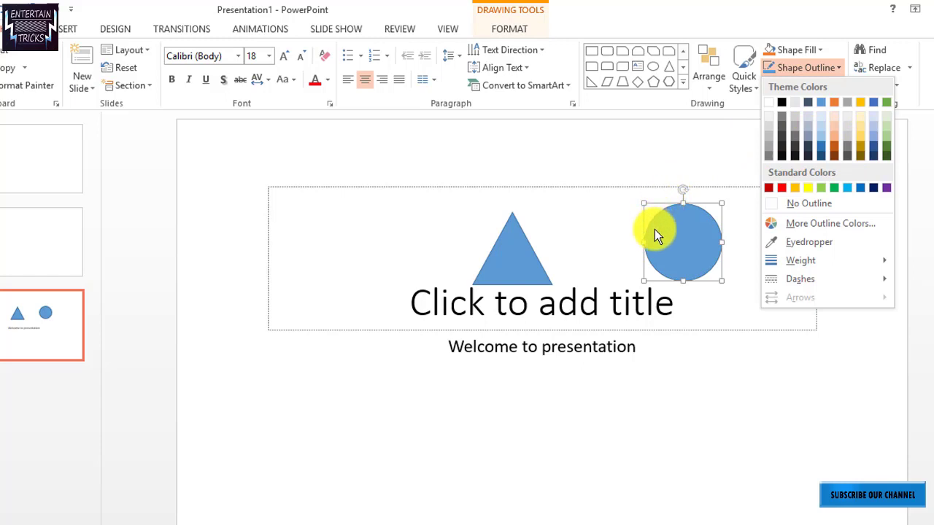
pyautogui.click(708, 166)
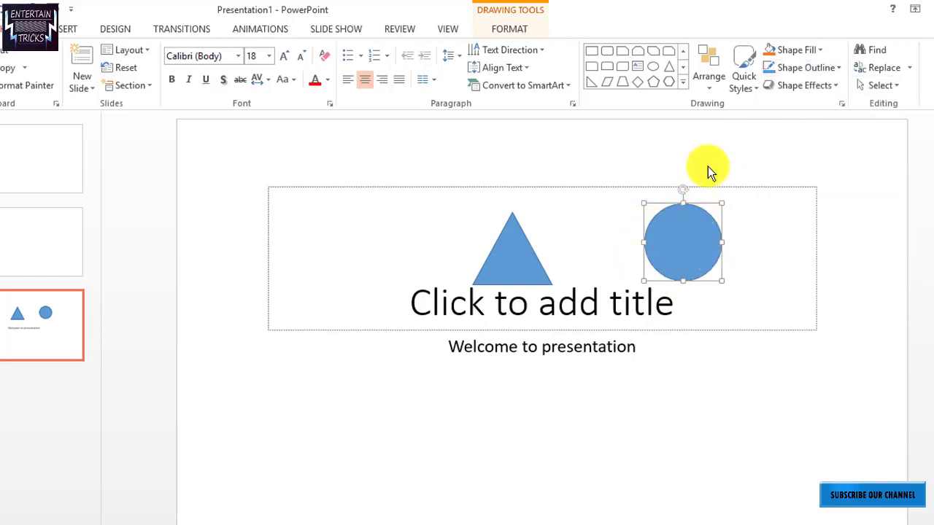
pyautogui.click(821, 85)
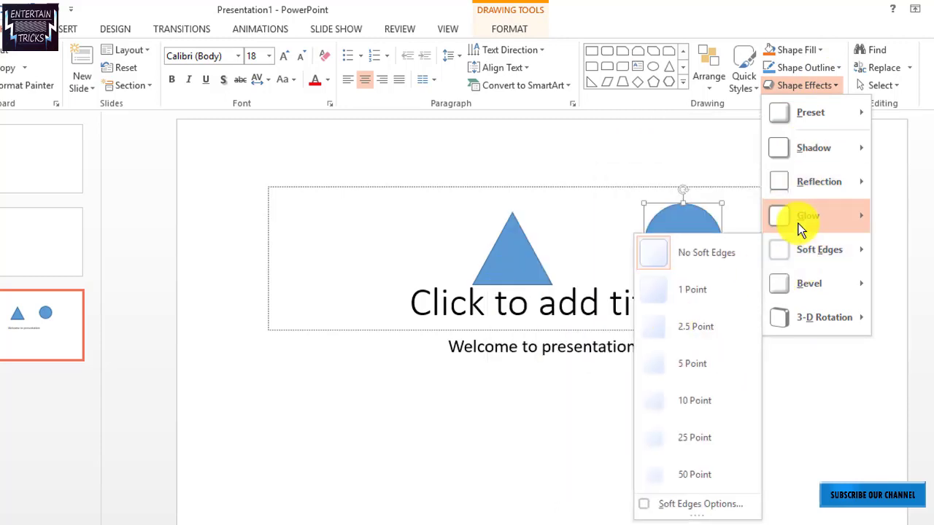
pyautogui.moveTo(815, 216)
pyautogui.click(723, 338)
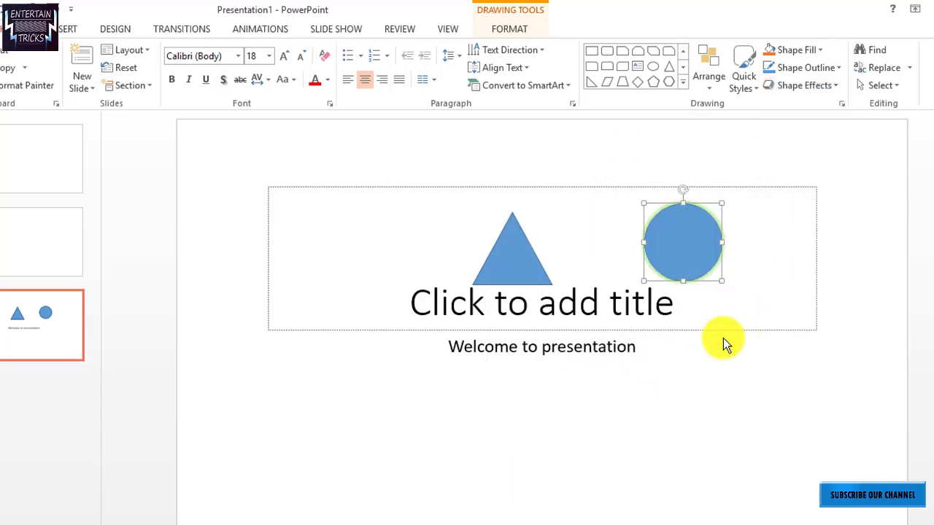
pyautogui.click(774, 251)
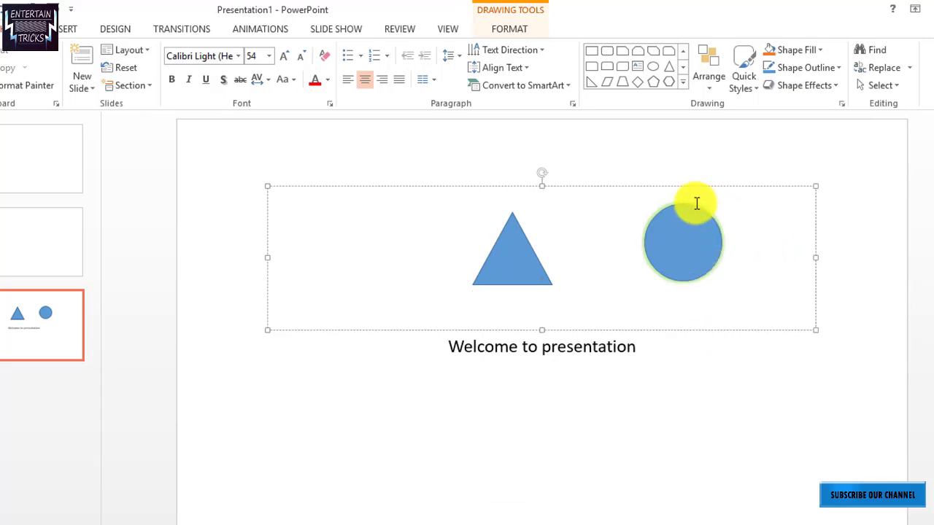
pyautogui.click(719, 246)
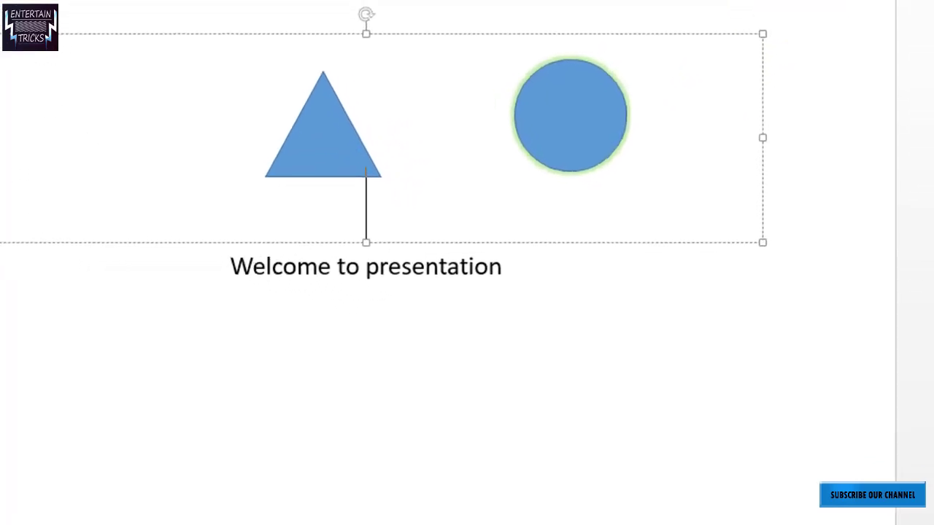
pyautogui.click(842, 22)
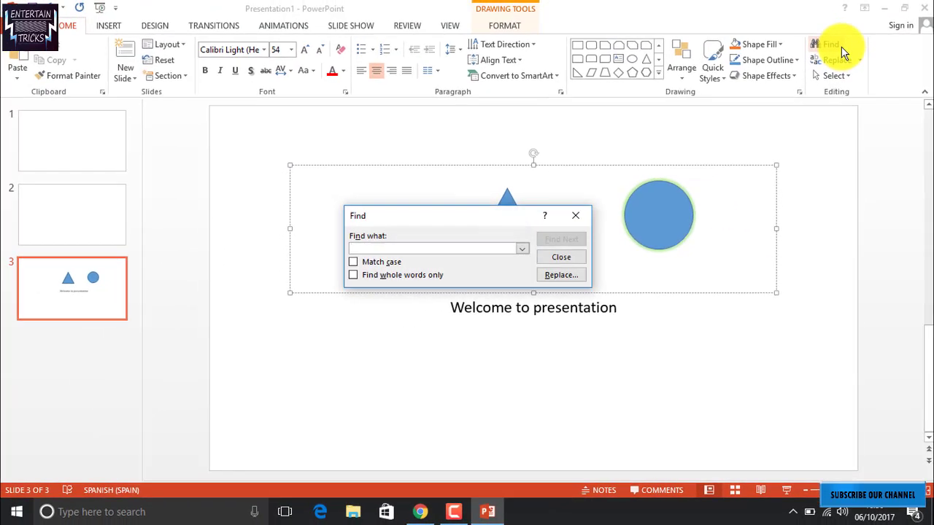
pyautogui.click(577, 258)
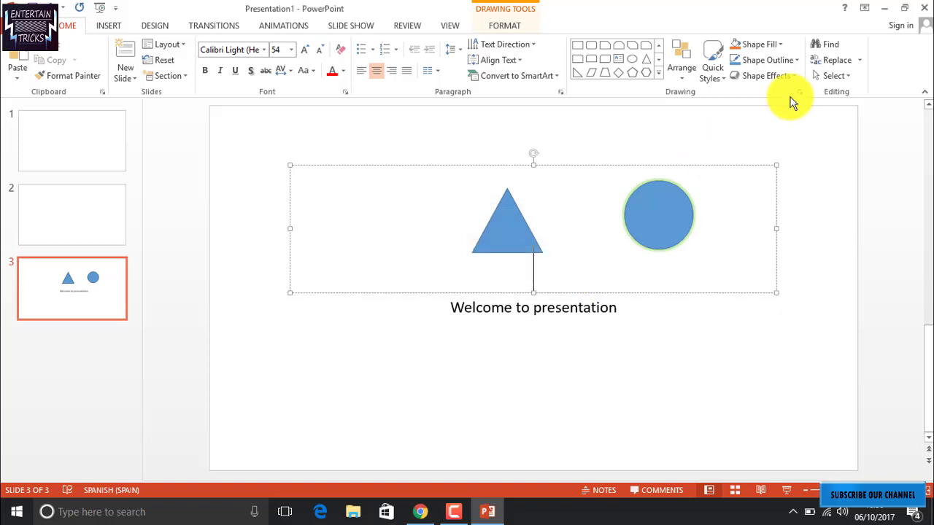
pyautogui.click(842, 63)
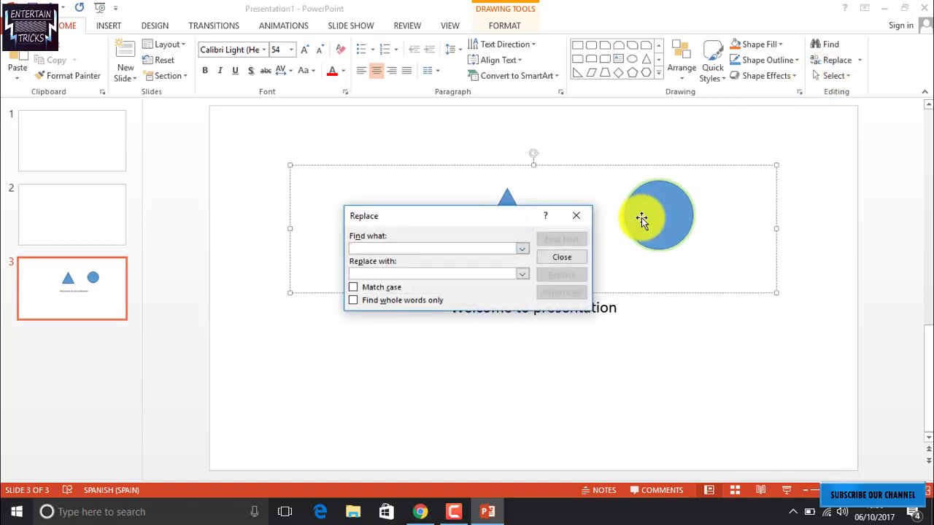
pyautogui.click(573, 262)
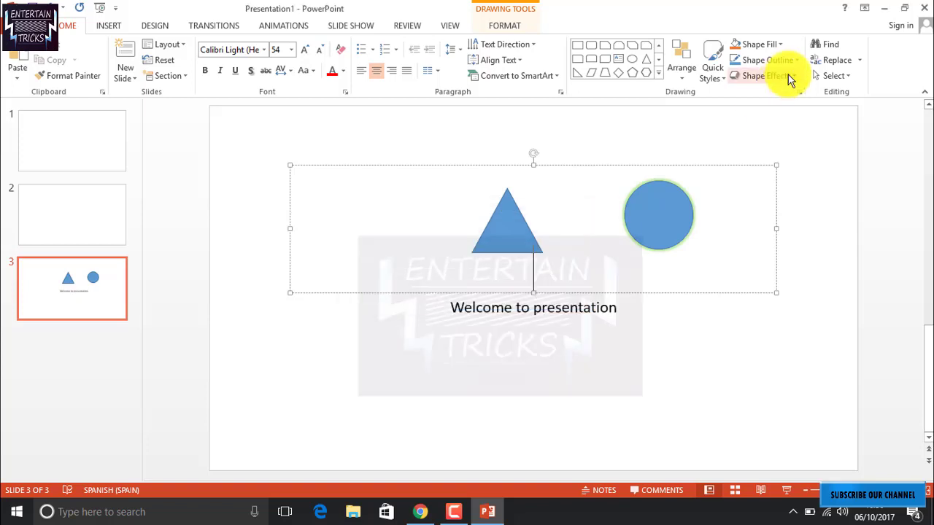
pyautogui.click(837, 76)
pyautogui.click(572, 184)
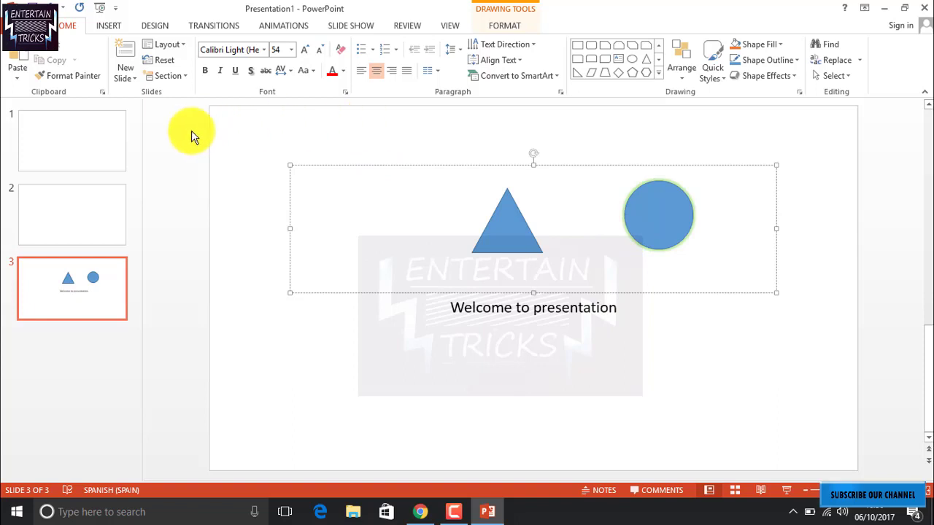
# Step: Add slide 4 with the Title Only layout from the Insert tab
pyautogui.click(109, 27)
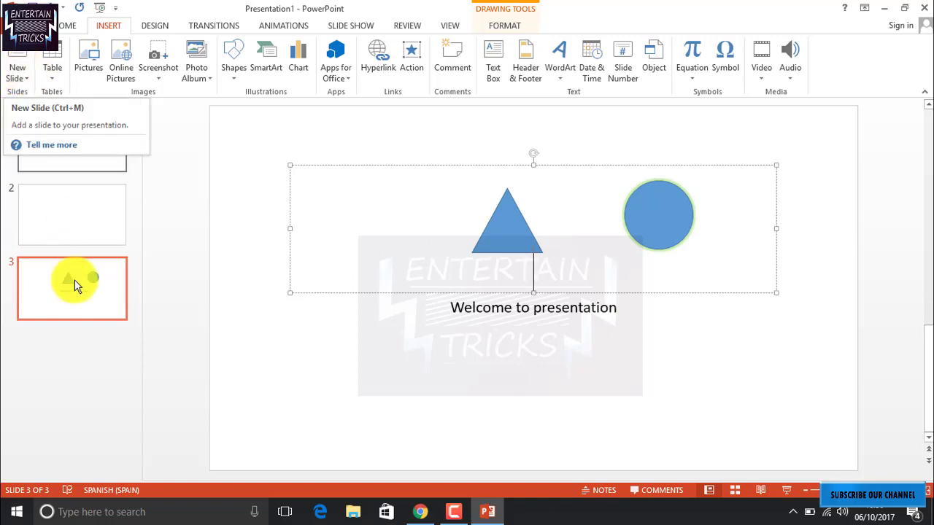
pyautogui.click(17, 76)
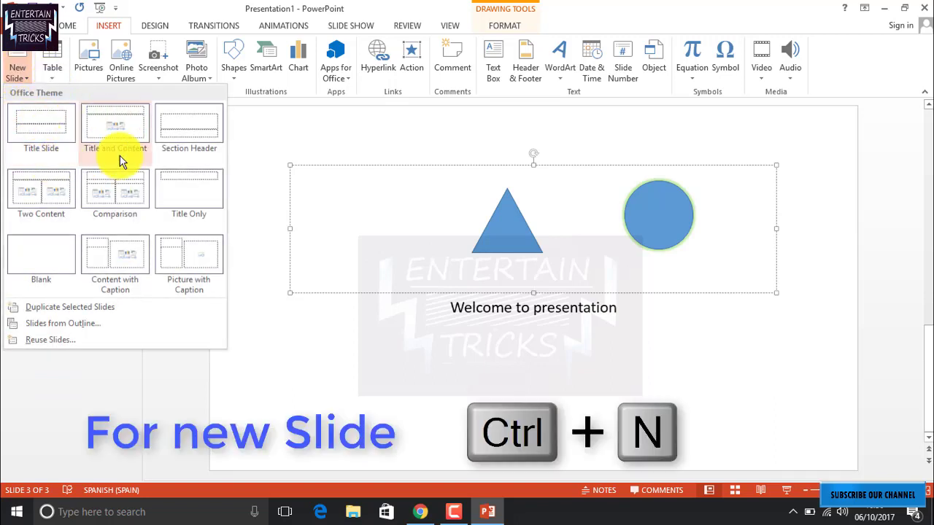
pyautogui.click(180, 184)
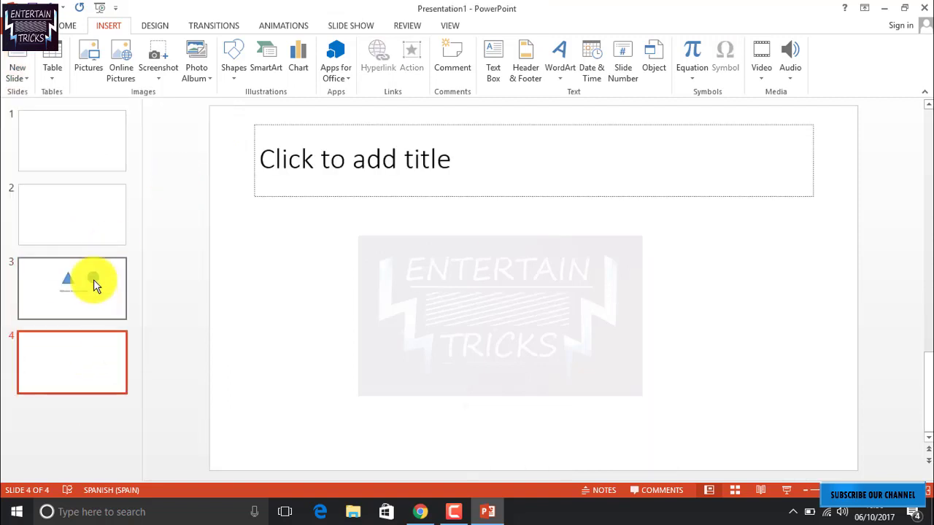
pyautogui.click(92, 281)
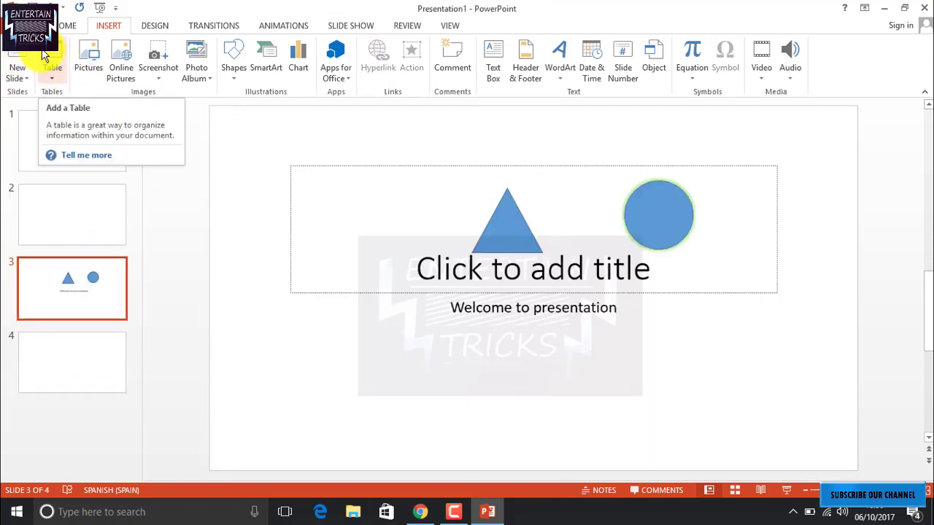
pyautogui.click(70, 376)
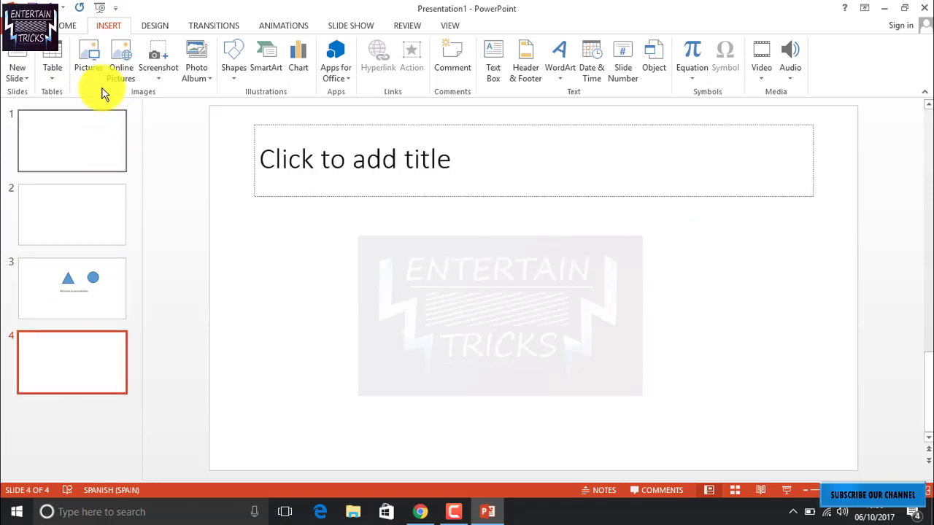
pyautogui.click(50, 75)
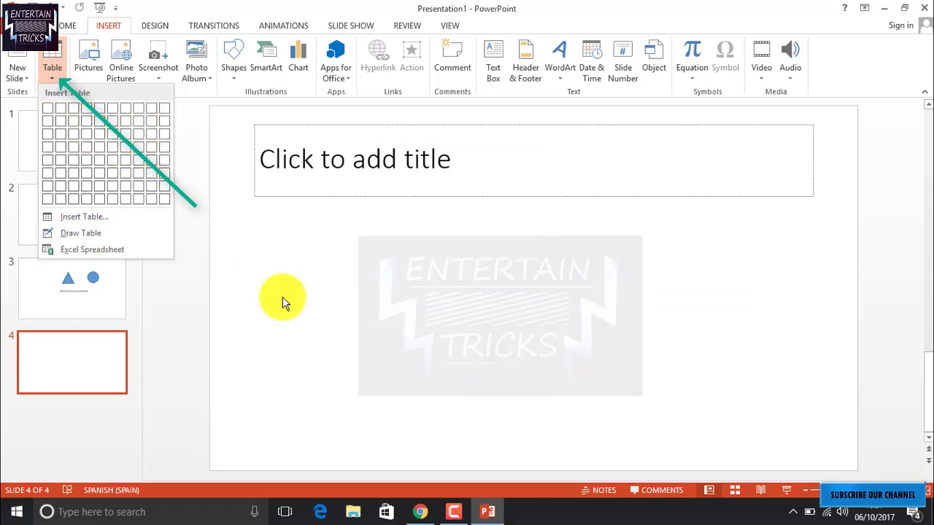
# Step: Insert a 5-column, 4-row table on slide 4, then select slide 2
pyautogui.click(283, 296)
pyautogui.click(60, 73)
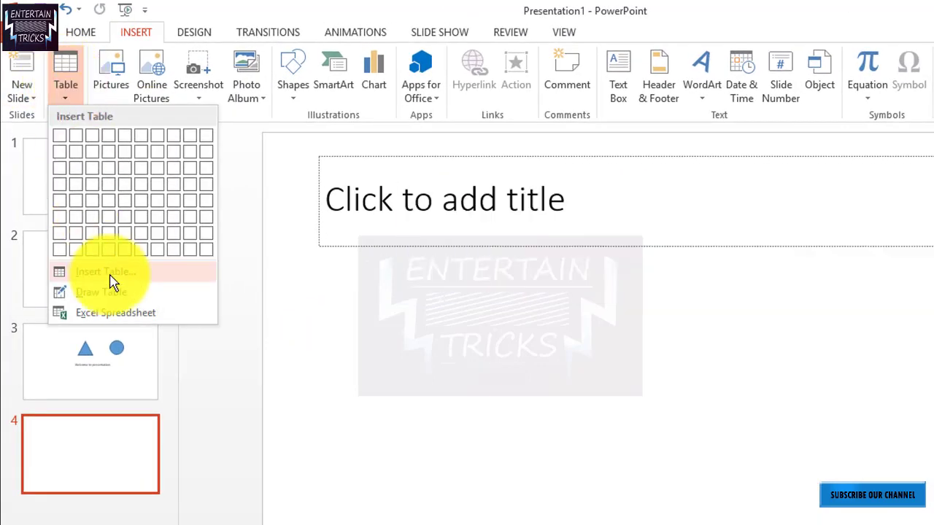
pyautogui.click(111, 281)
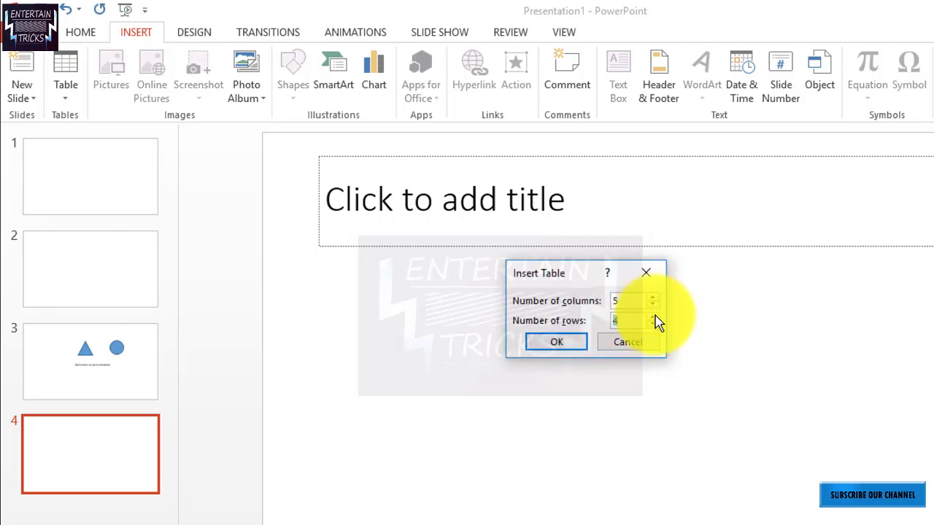
pyautogui.click(580, 343)
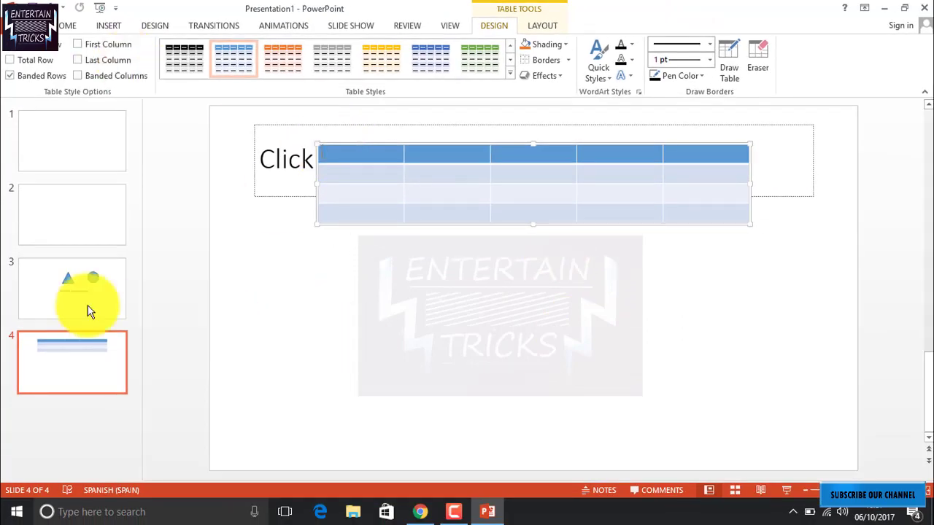
pyautogui.click(77, 207)
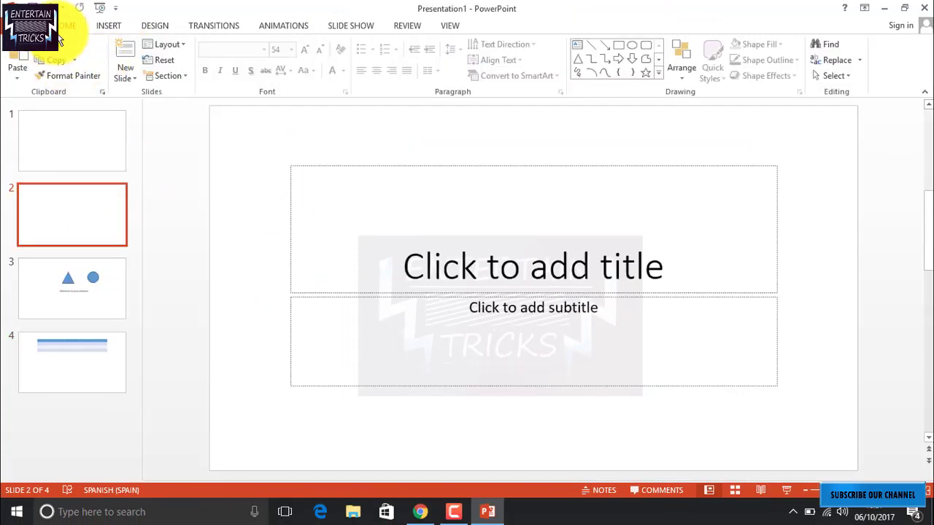
# Step: Use Draw Table to drag a table outline across slide 2
pyautogui.click(106, 27)
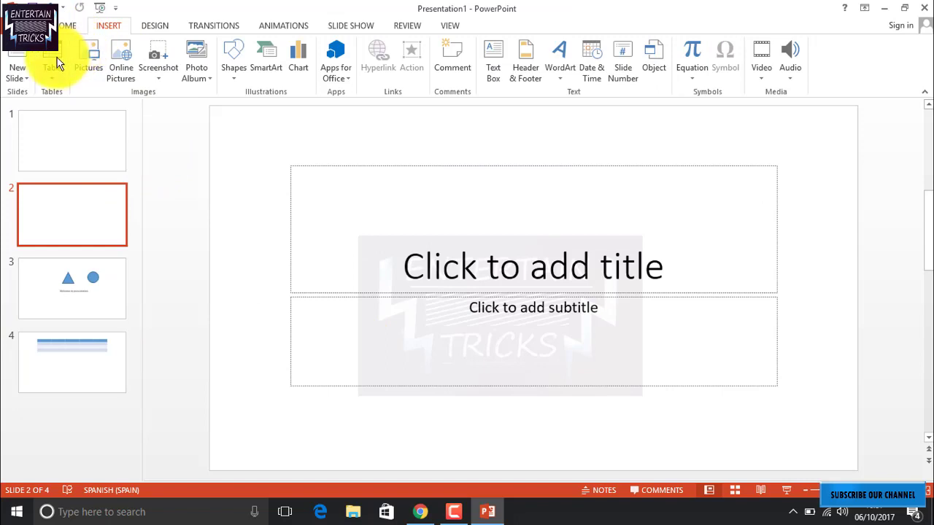
pyautogui.click(58, 65)
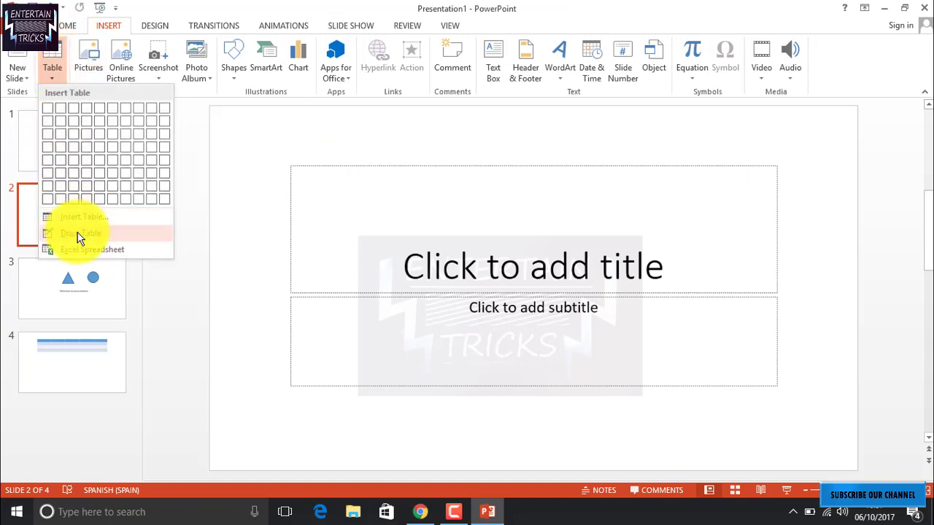
pyautogui.click(80, 234)
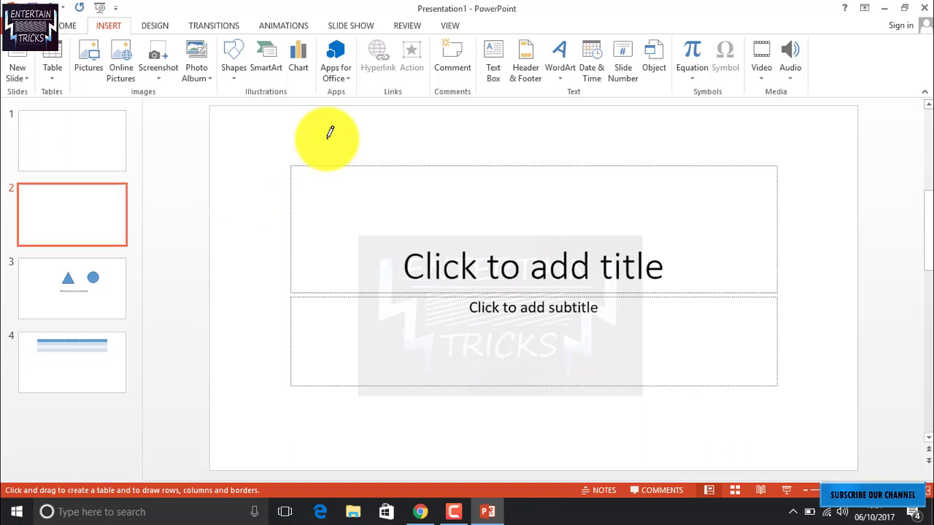
pyautogui.moveTo(327, 139)
pyautogui.mouseDown()
pyautogui.moveTo(524, 355)
pyautogui.moveTo(519, 377)
pyautogui.mouseUp()
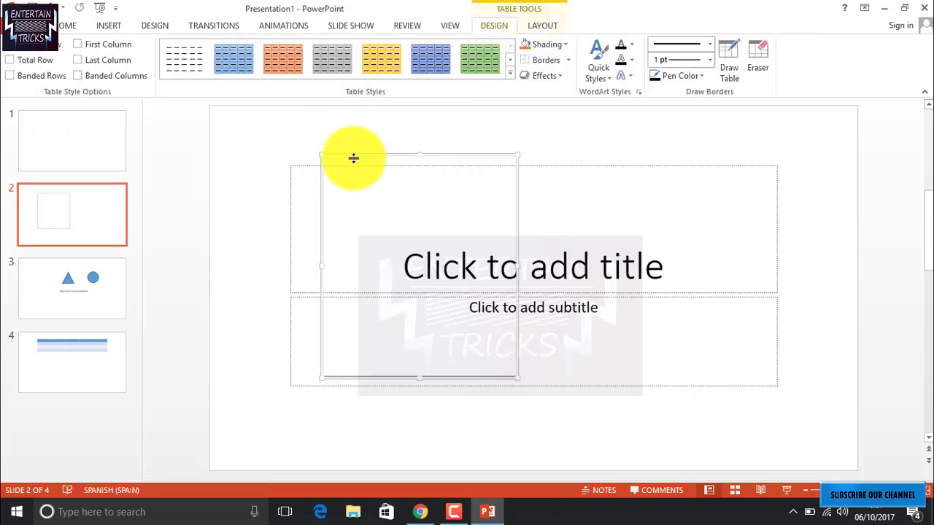
# Step: Rule column and row lines inside the table to form cells, then return to slide 1
pyautogui.click(112, 27)
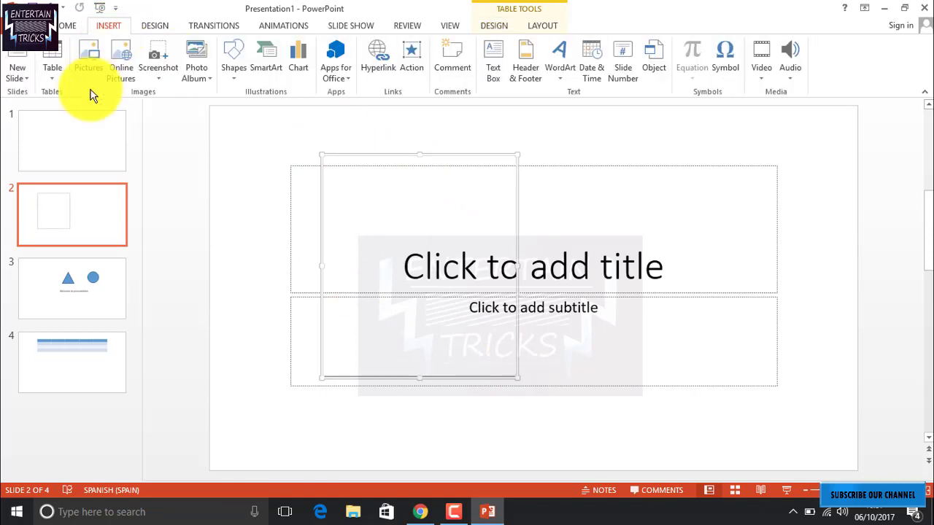
pyautogui.click(59, 62)
pyautogui.click(78, 231)
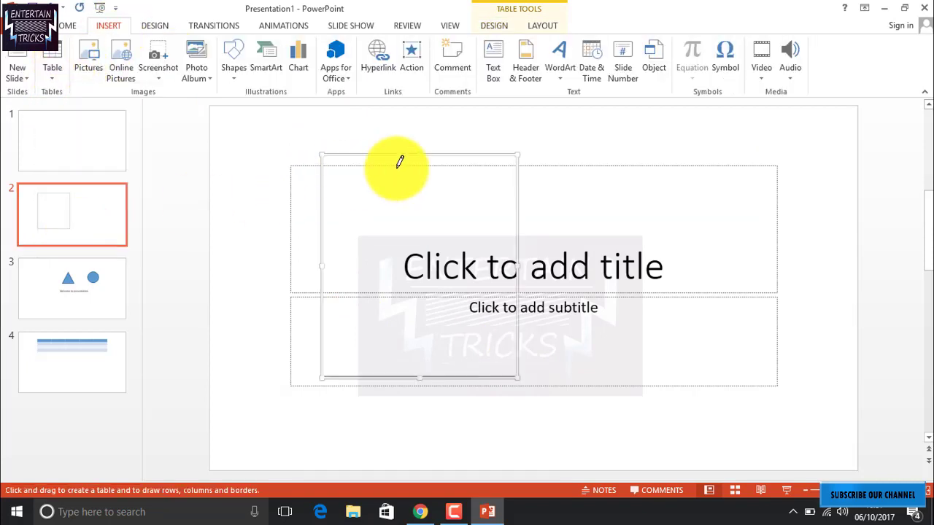
pyautogui.moveTo(398, 161); pyautogui.dragTo(404, 372)
pyautogui.moveTo(525, 253); pyautogui.dragTo(514, 251)
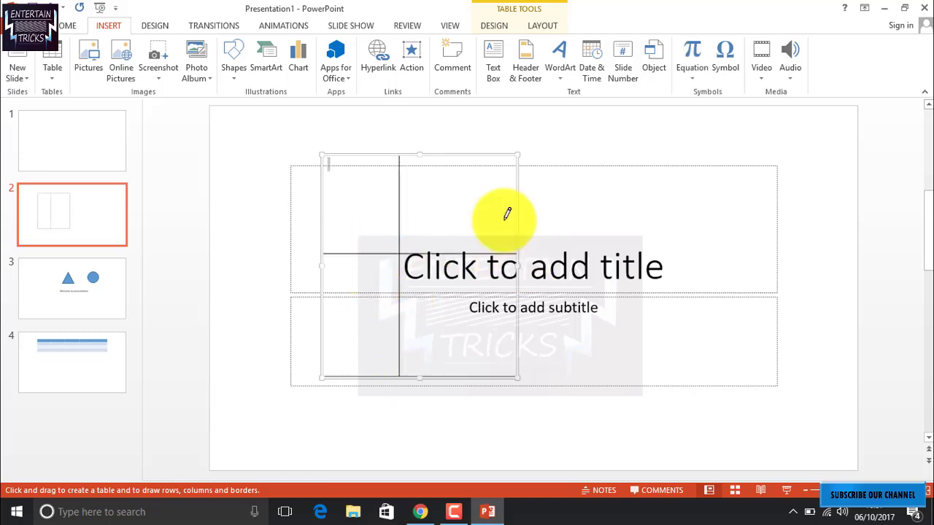
pyautogui.moveTo(482, 156)
pyautogui.mouseDown()
pyautogui.moveTo(479, 386)
pyautogui.moveTo(486, 382)
pyautogui.mouseUp()
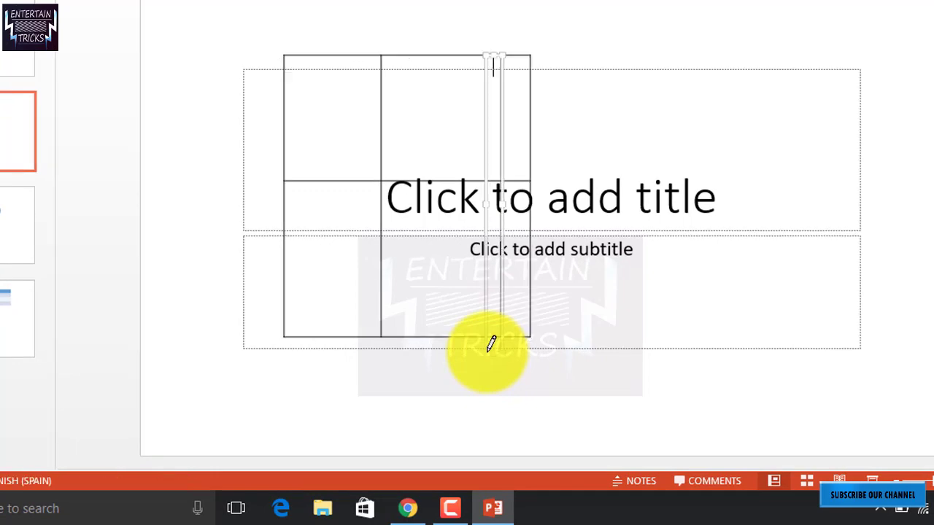
pyautogui.moveTo(491, 344); pyautogui.dragTo(485, 351)
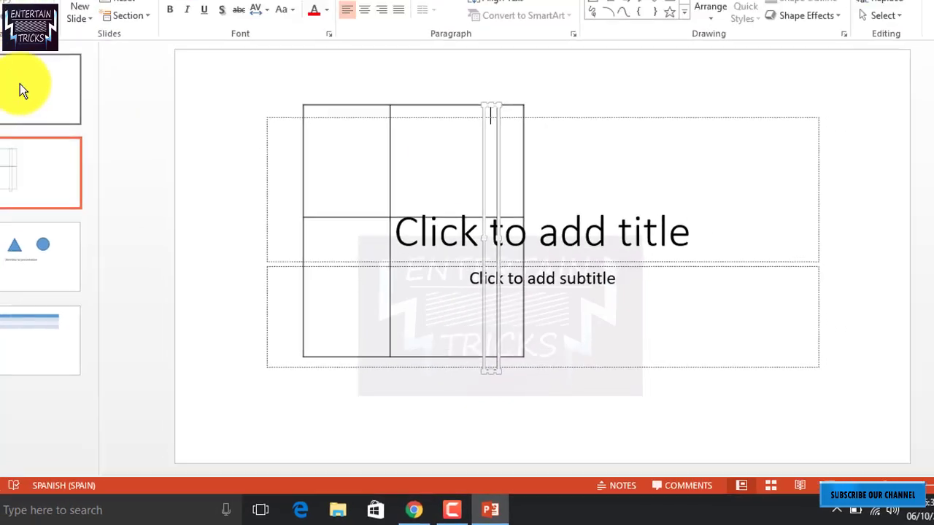
pyautogui.click(72, 137)
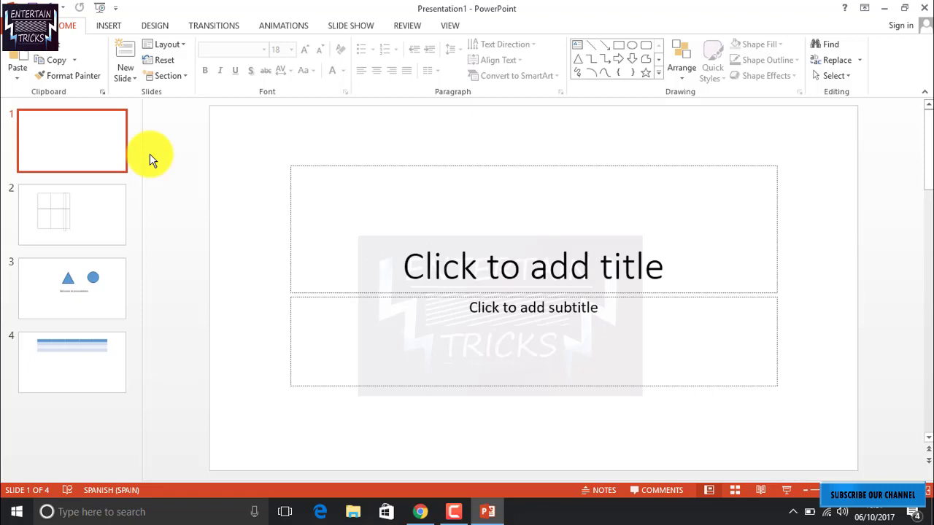
# Step: Check slide 2's drawn table, go back to slide 1, and show the Insert tools
pyautogui.click(48, 207)
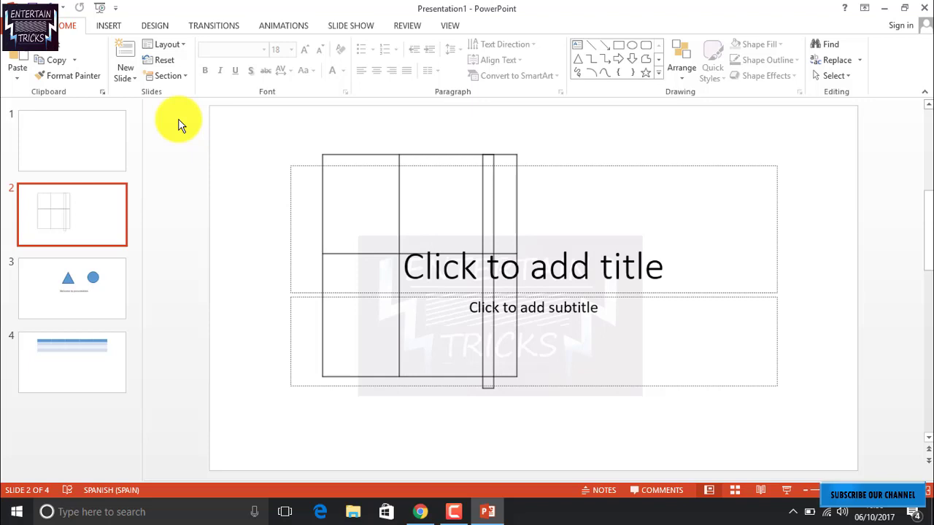
pyautogui.click(102, 124)
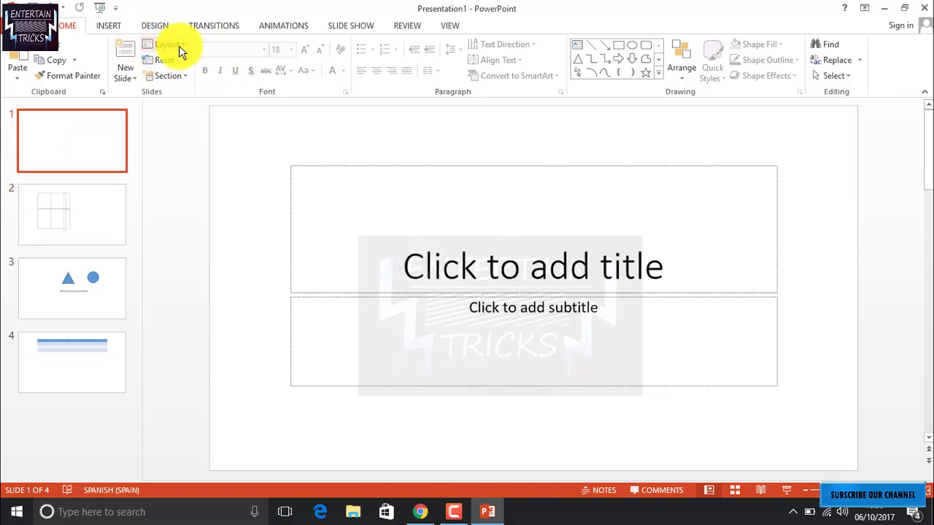
pyautogui.click(113, 28)
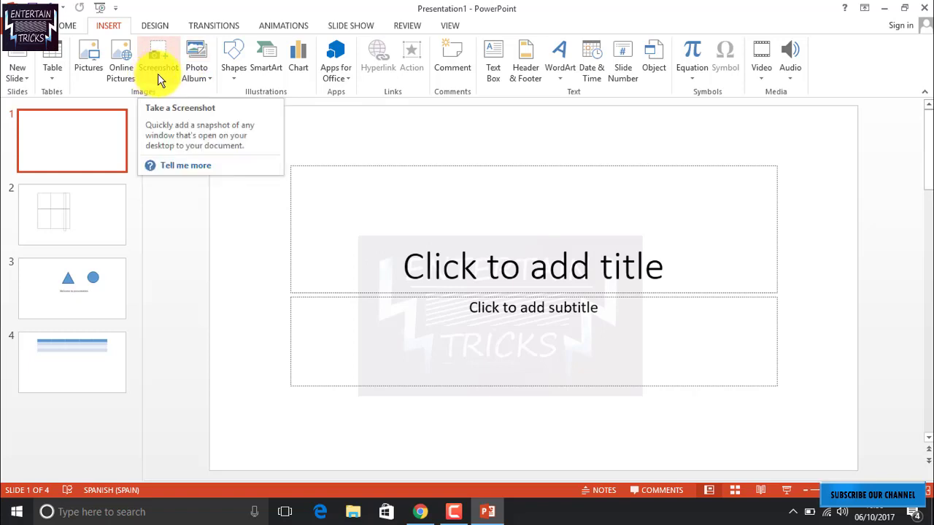
pyautogui.click(236, 68)
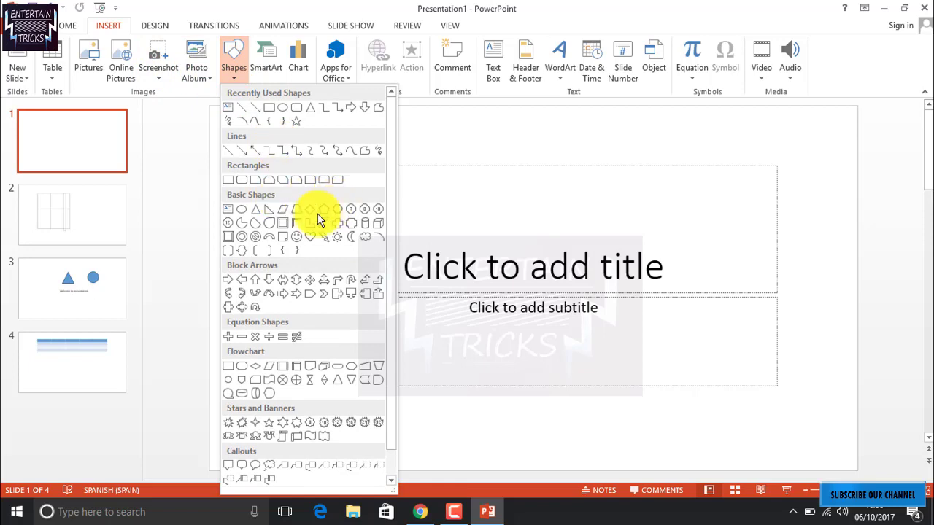
pyautogui.click(441, 155)
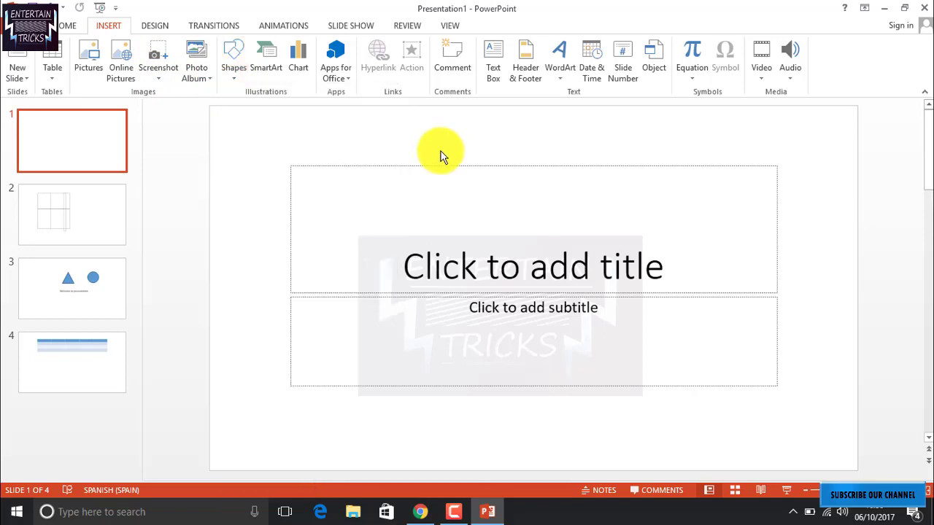
pyautogui.click(310, 68)
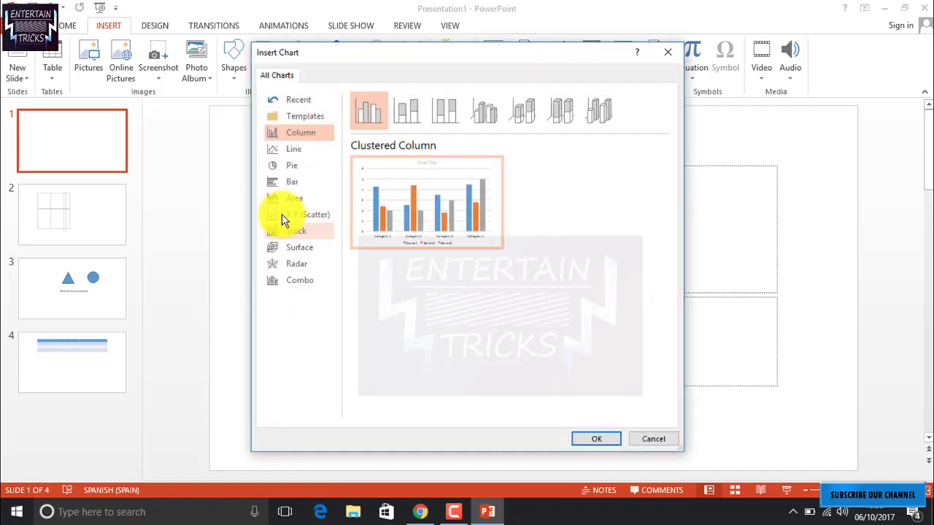
pyautogui.click(283, 197)
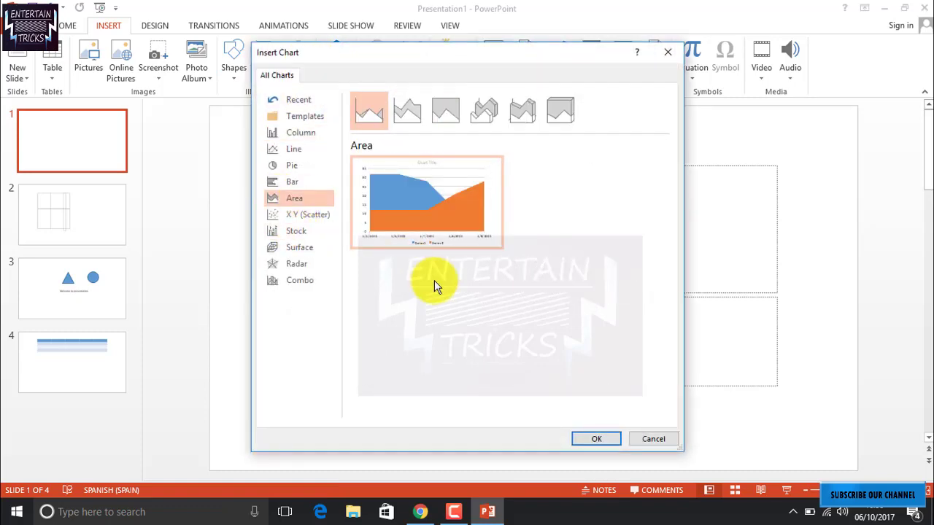
pyautogui.click(640, 438)
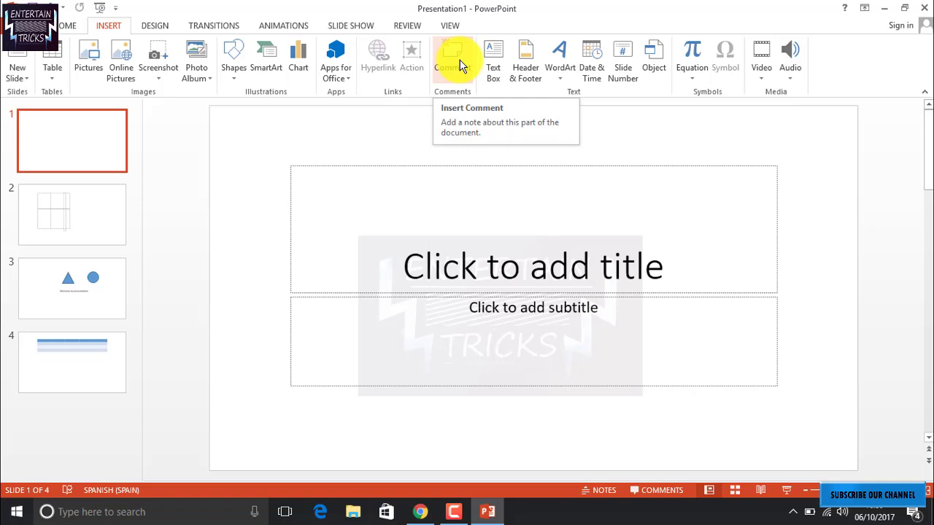
# Step: Insert a comment on slide 1, then reopen the Comments pane and delete that empty comment
pyautogui.click(459, 65)
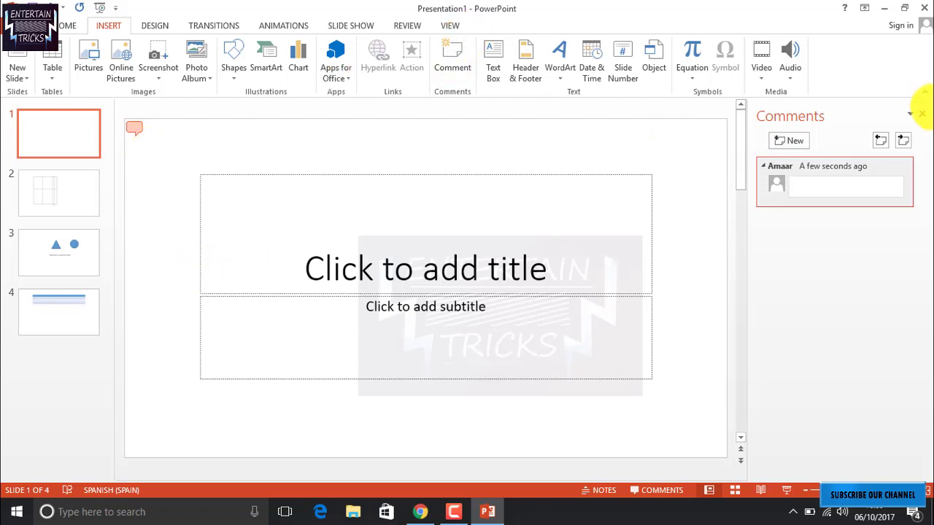
pyautogui.click(923, 115)
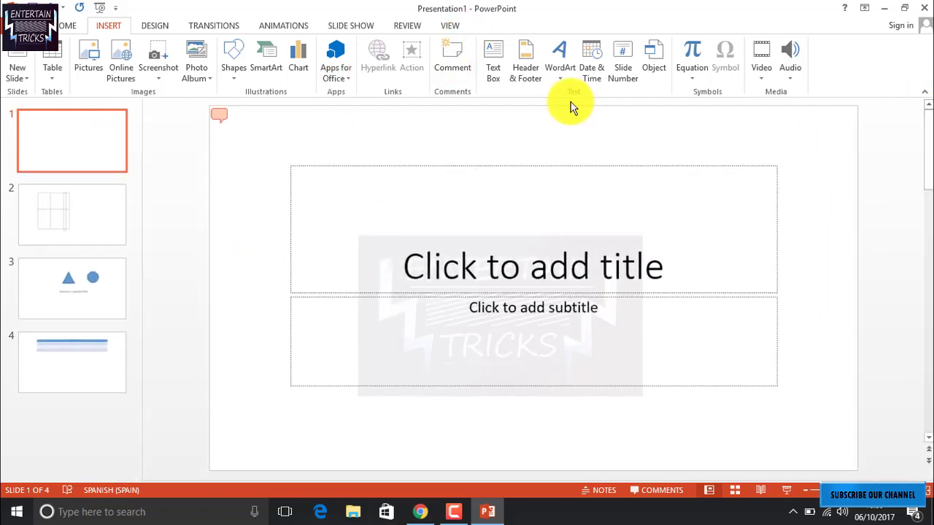
pyautogui.click(487, 73)
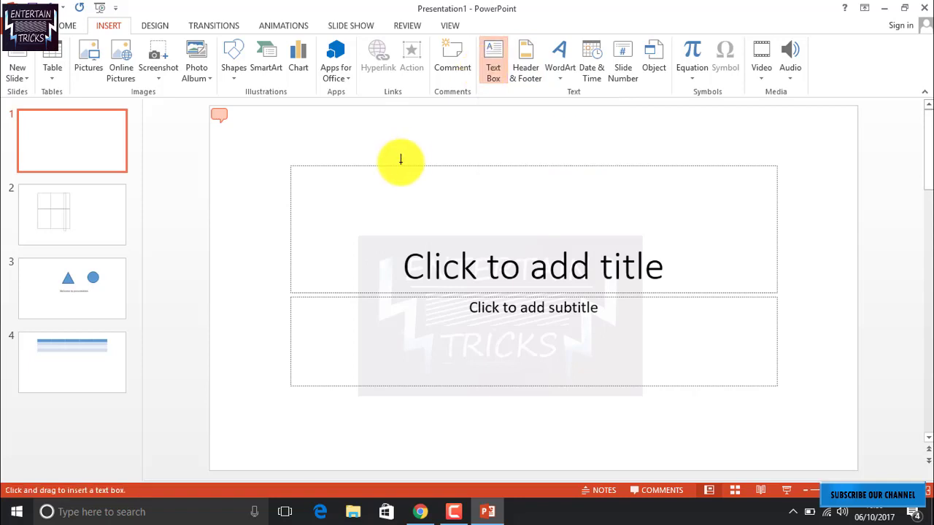
pyautogui.click(495, 64)
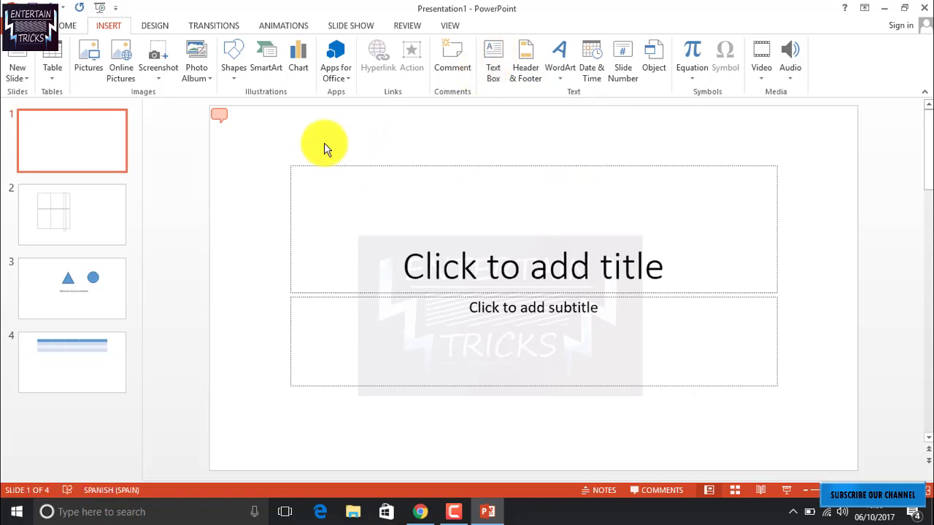
pyautogui.click(222, 120)
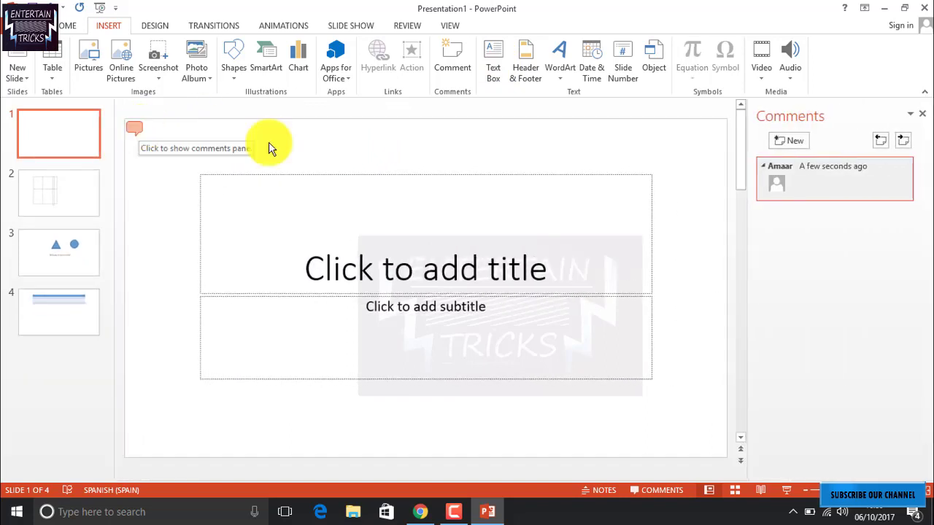
pyautogui.click(485, 60)
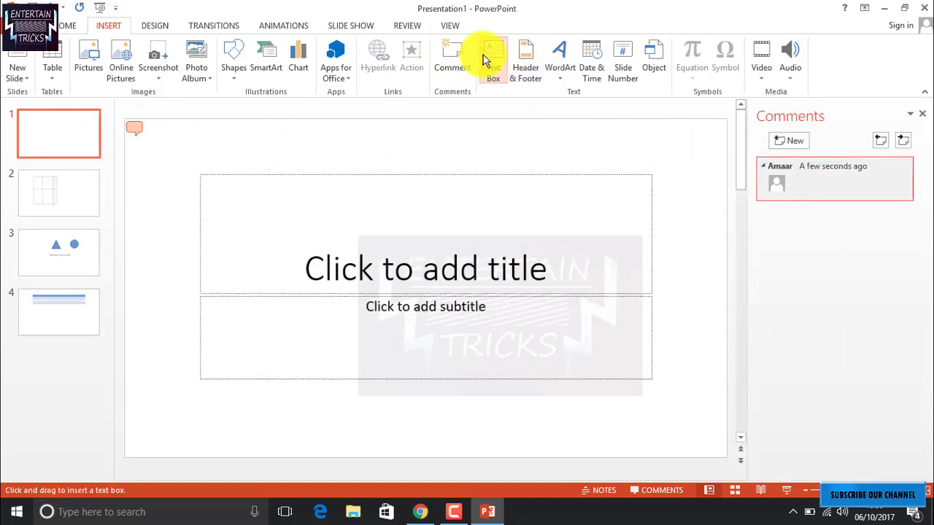
pyautogui.click(927, 112)
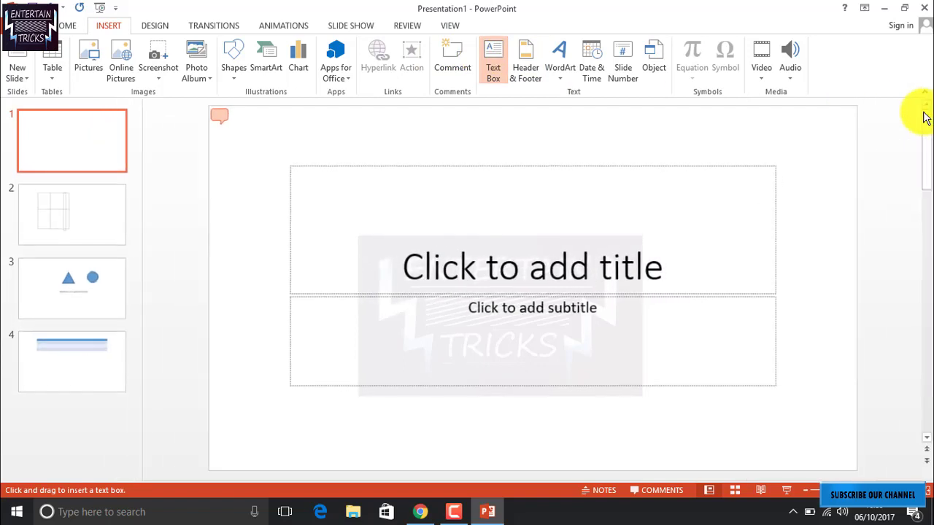
pyautogui.click(219, 115)
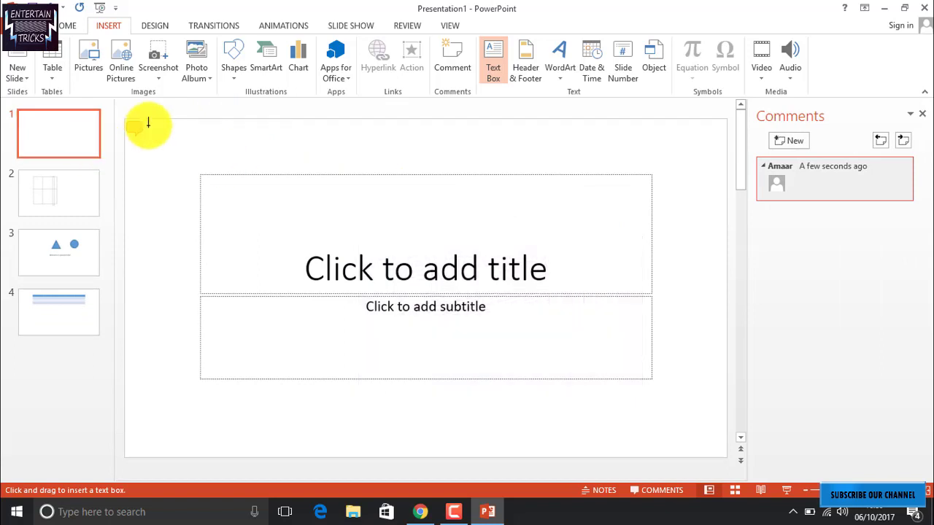
pyautogui.press('Delete')
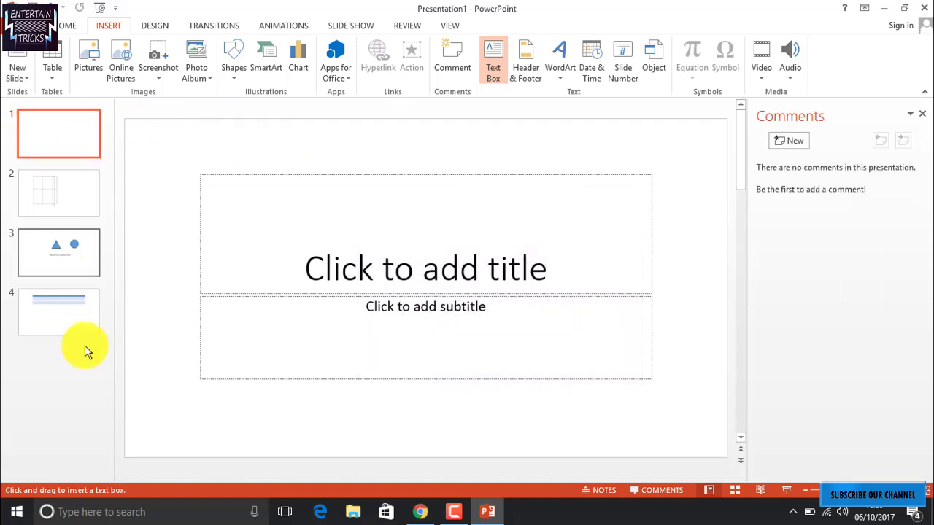
pyautogui.click(84, 348)
# Step: Add a new blank slide 5 after slide 4 and draw a text box below its title
pyautogui.rightClick(84, 348)
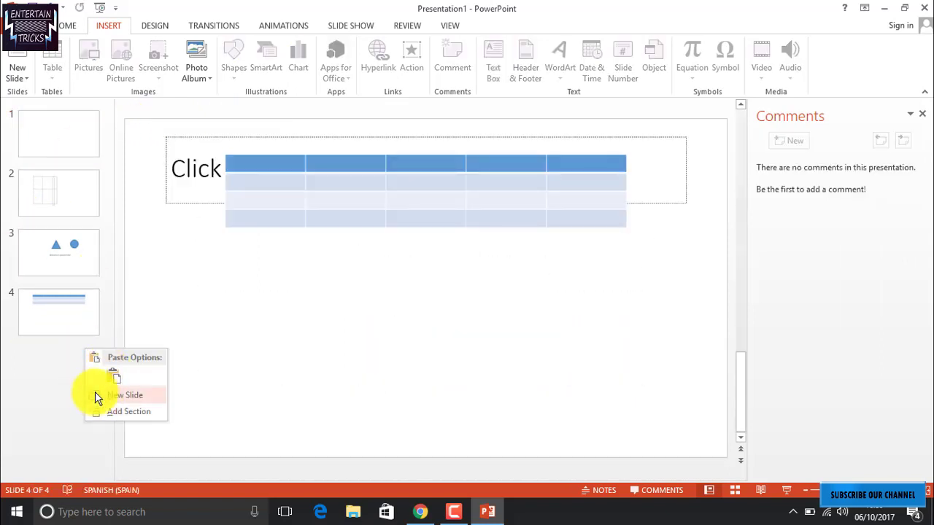
pyautogui.click(116, 395)
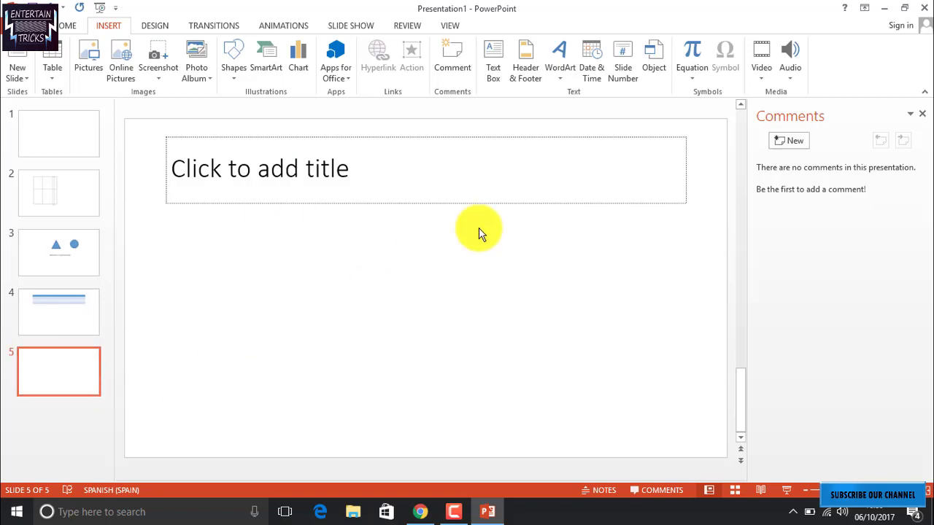
pyautogui.click(494, 55)
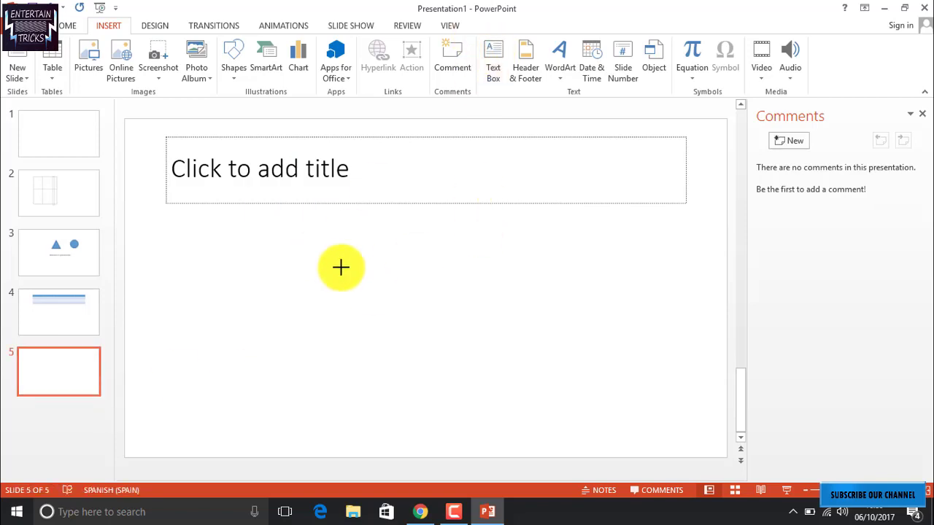
pyautogui.moveTo(318, 253); pyautogui.dragTo(616, 399)
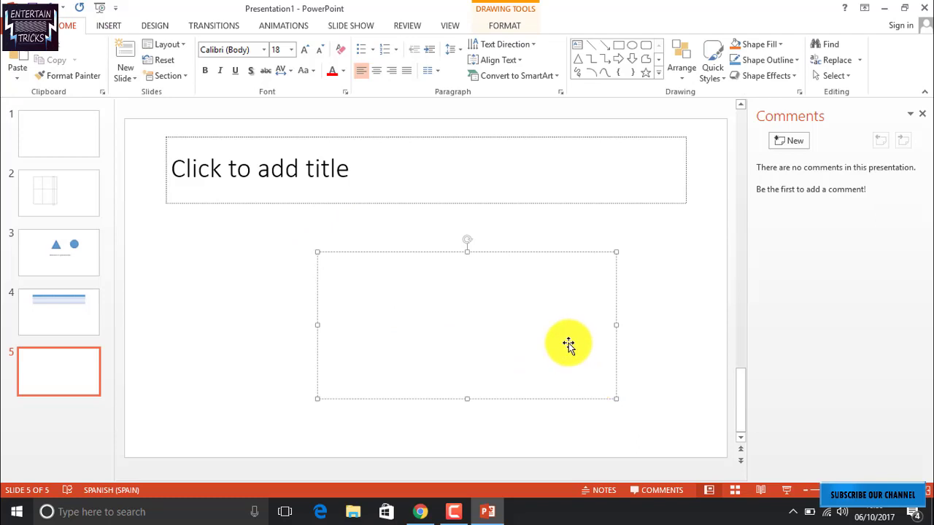
# Step: Type a sample person's name into the text box, then select it all and delete it
pyautogui.write('a')
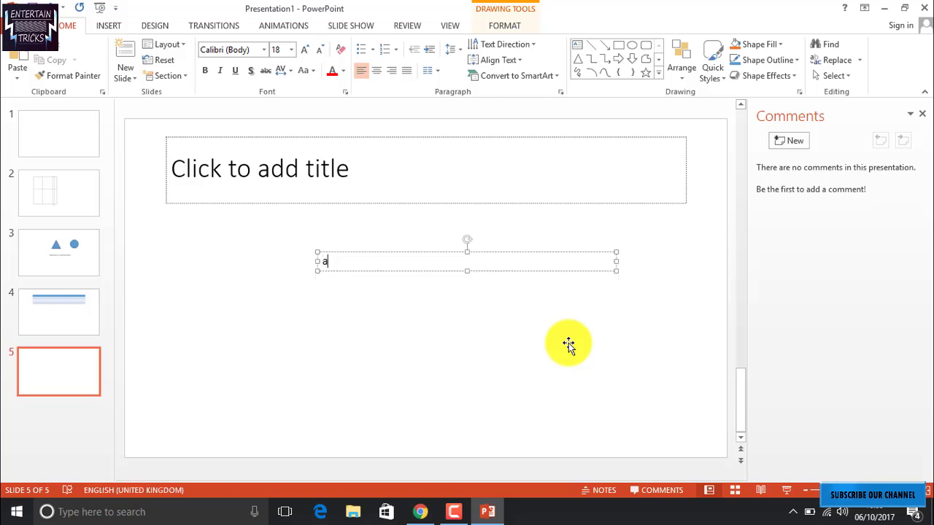
pyautogui.write('maar huss')
pyautogui.write('ain')
pyautogui.hotkey('ctrl', 'a')
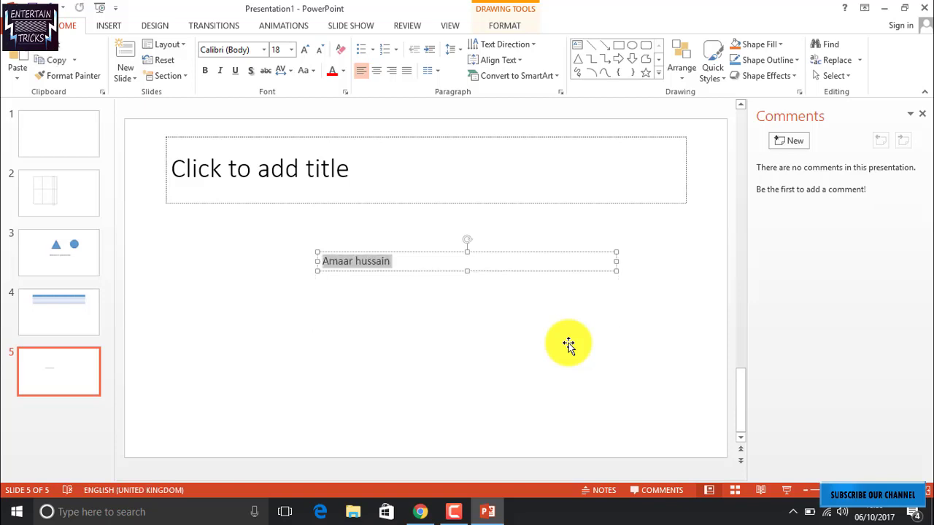
pyautogui.press('Delete')
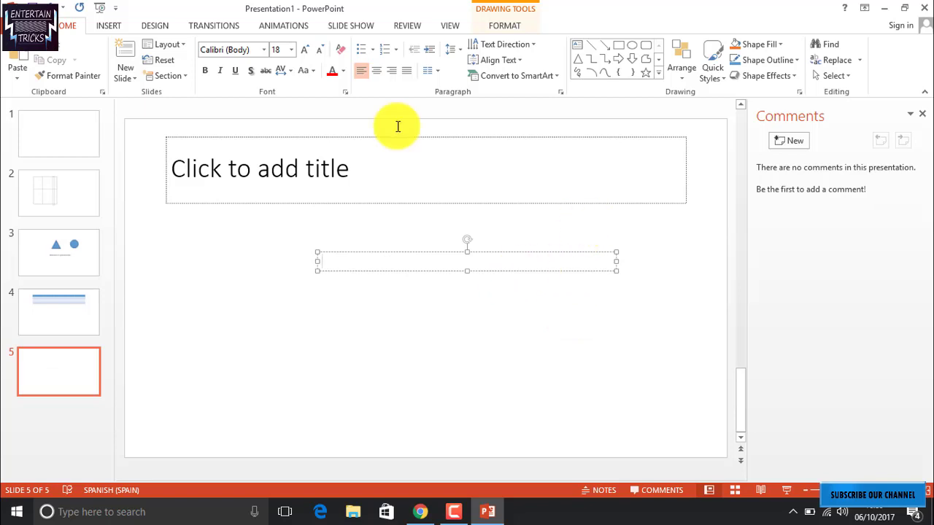
# Step: Preview the WordArt style gallery and the built-in equations, closing both without inserting anything
pyautogui.click(111, 22)
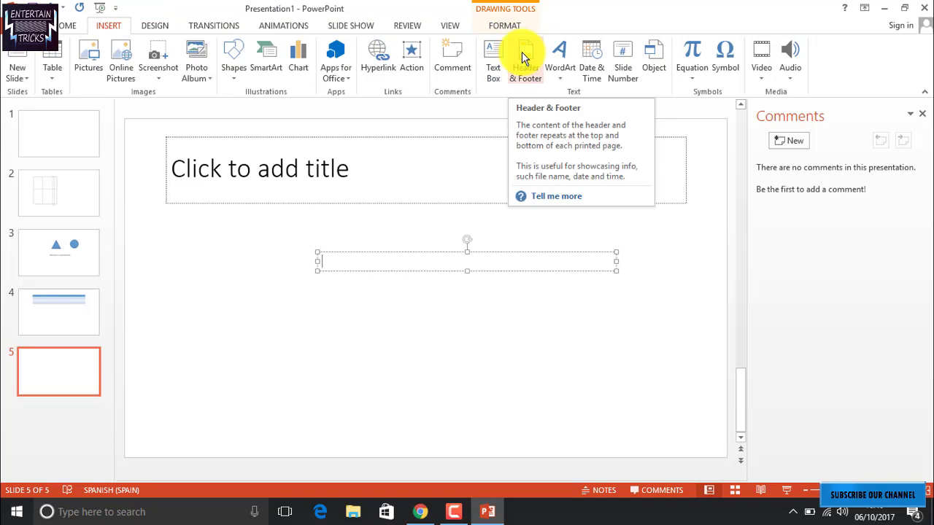
pyautogui.click(554, 57)
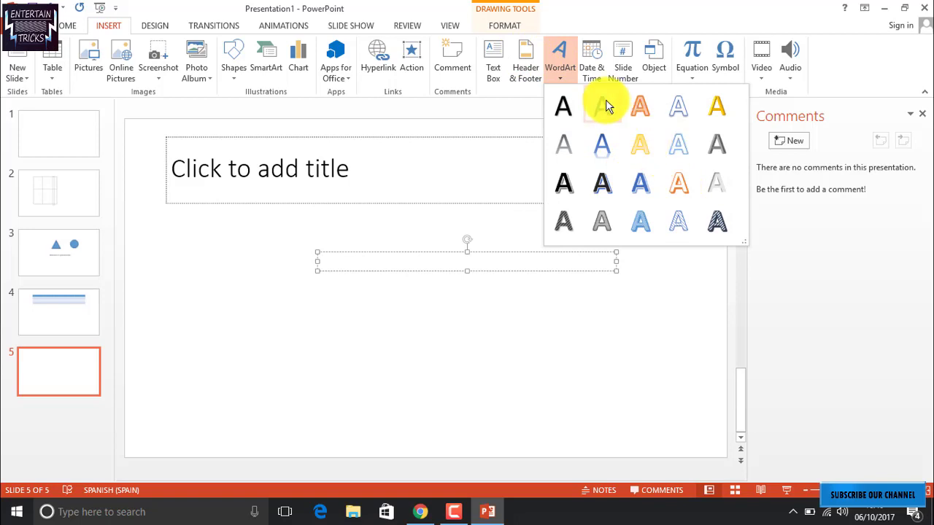
pyautogui.click(514, 204)
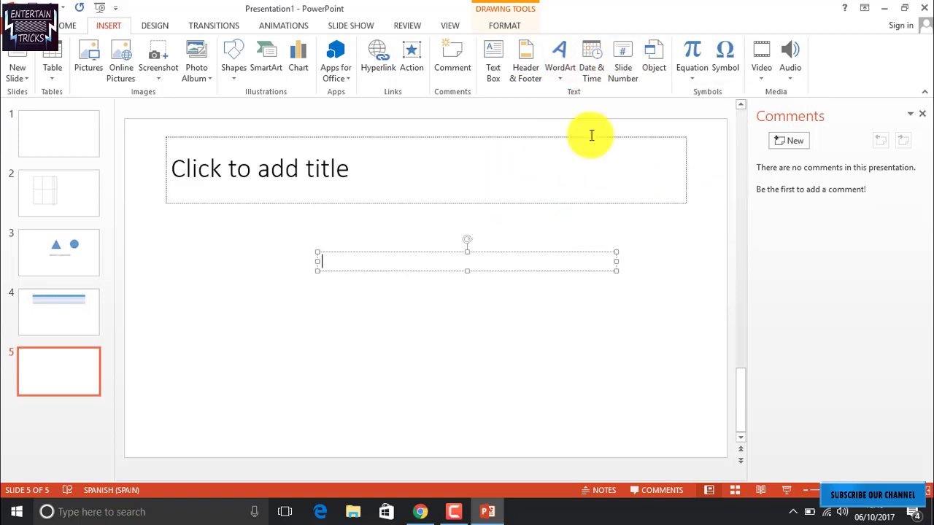
pyautogui.click(697, 77)
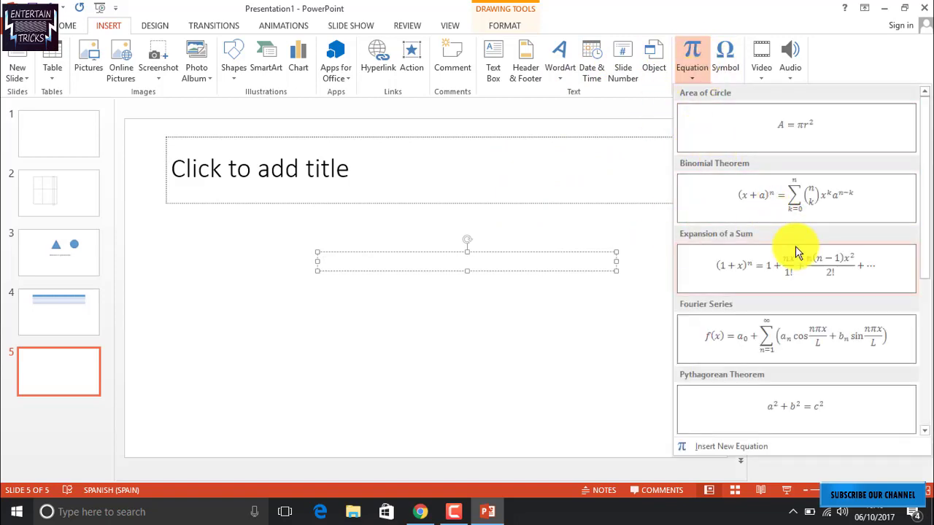
pyautogui.click(605, 375)
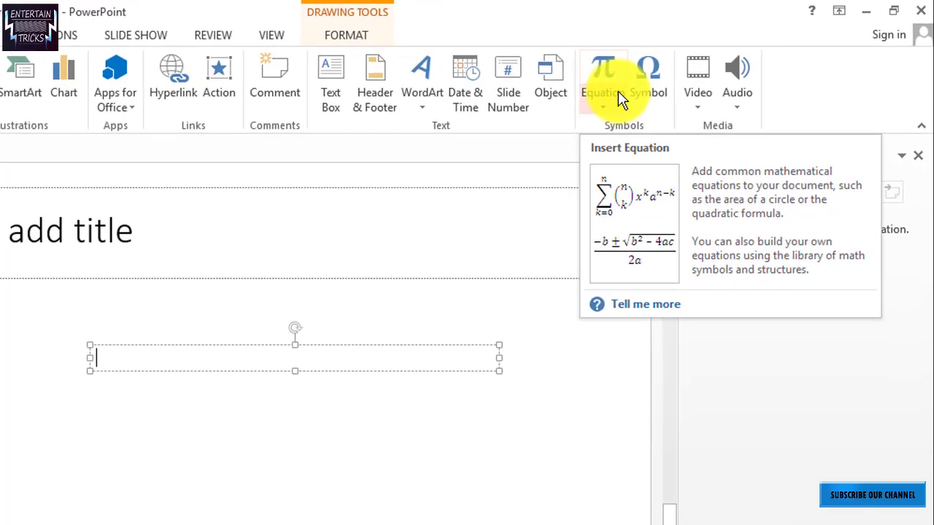
pyautogui.click(642, 94)
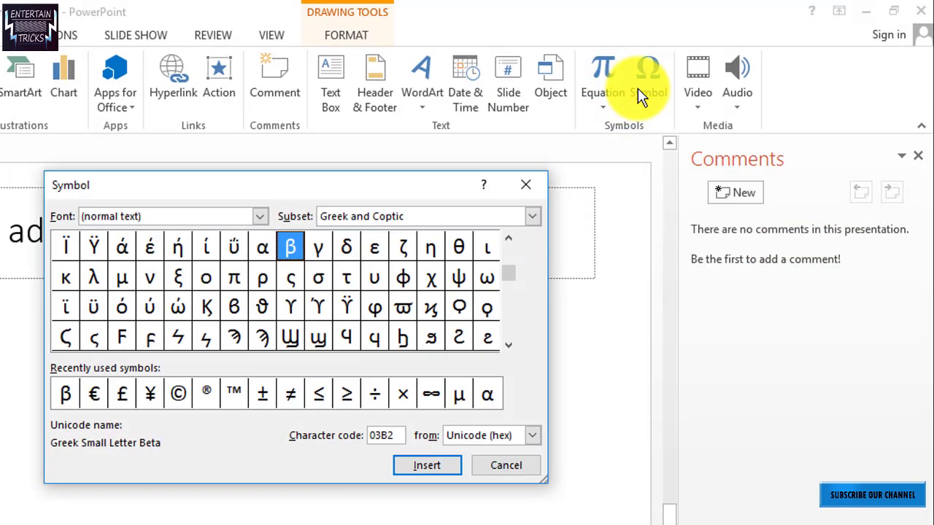
pyautogui.click(497, 469)
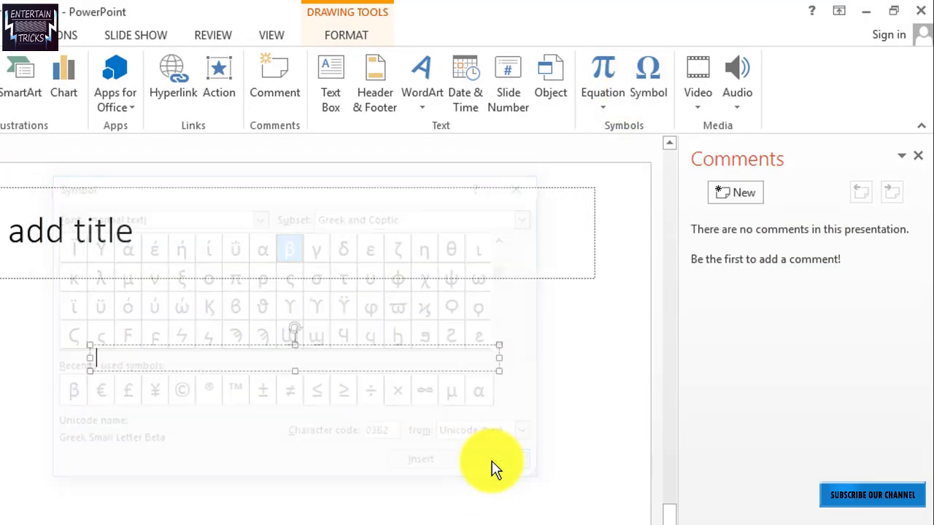
pyautogui.click(704, 108)
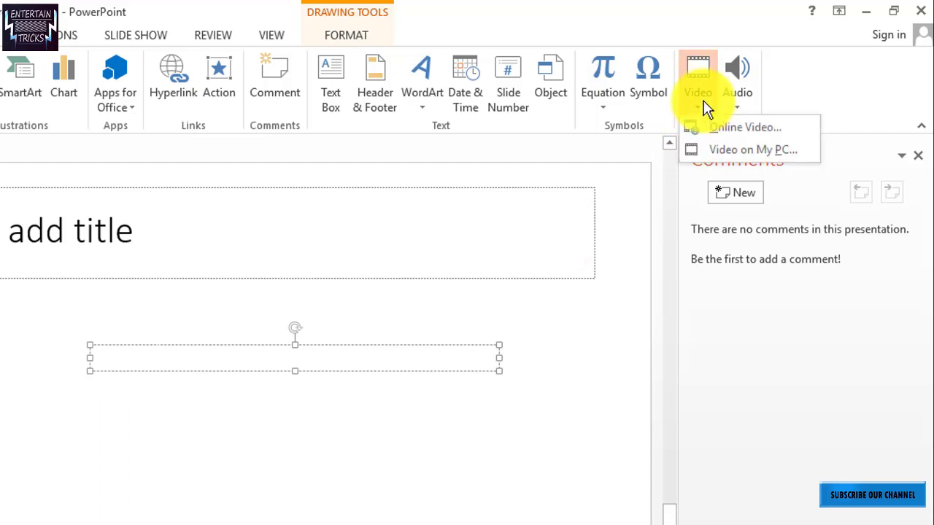
pyautogui.click(618, 221)
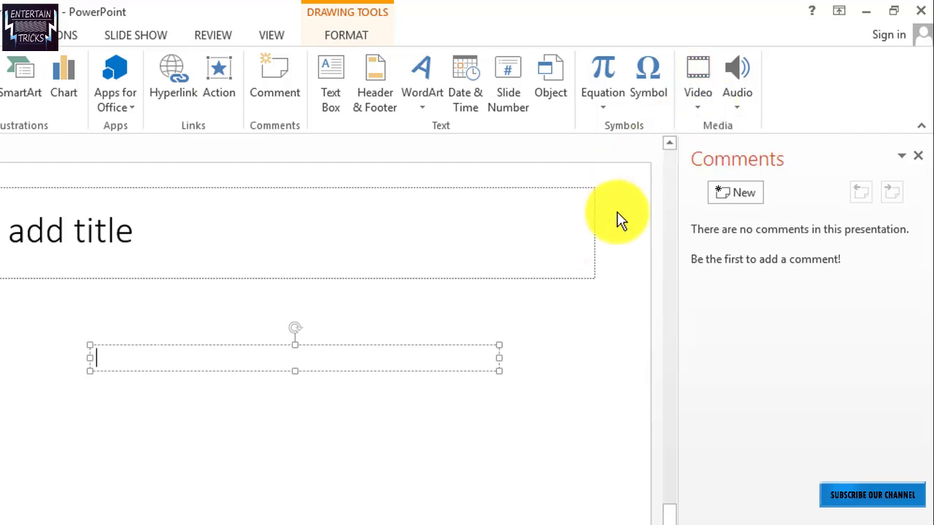
pyautogui.click(687, 93)
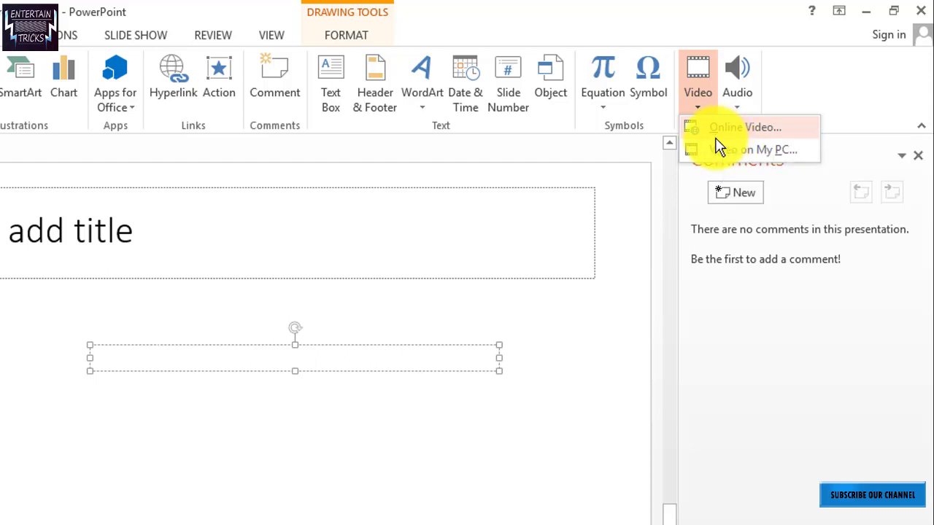
pyautogui.click(621, 221)
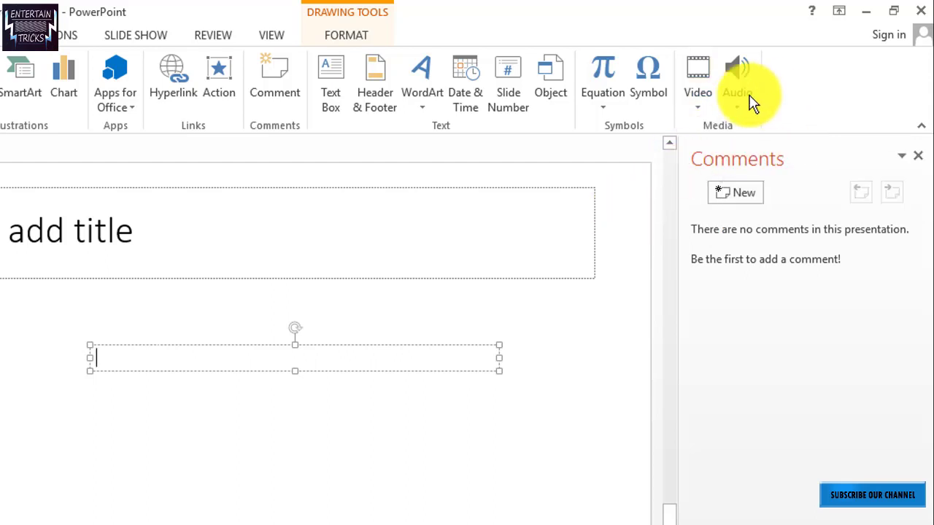
pyautogui.click(741, 90)
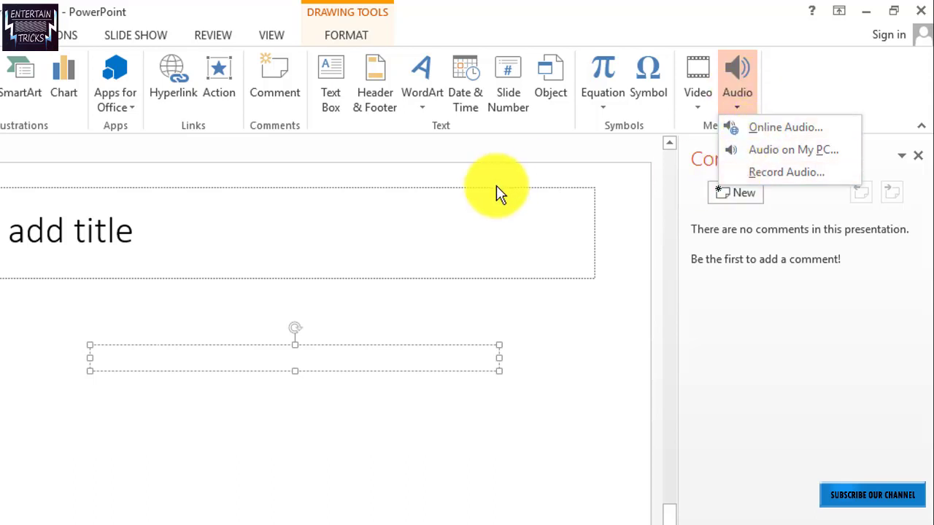
pyautogui.click(609, 209)
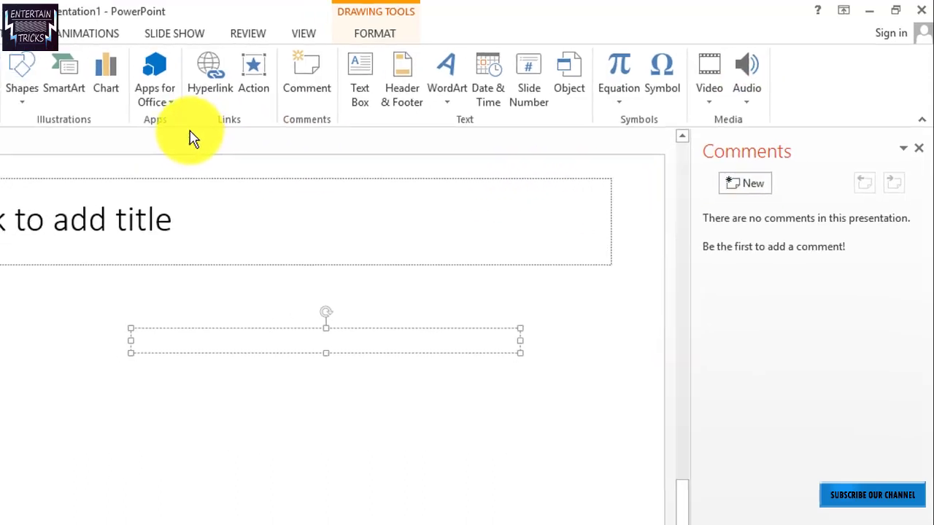
# Step: Step through slides 1 to 5 in turn and finish back on slide 1
pyautogui.click(46, 155)
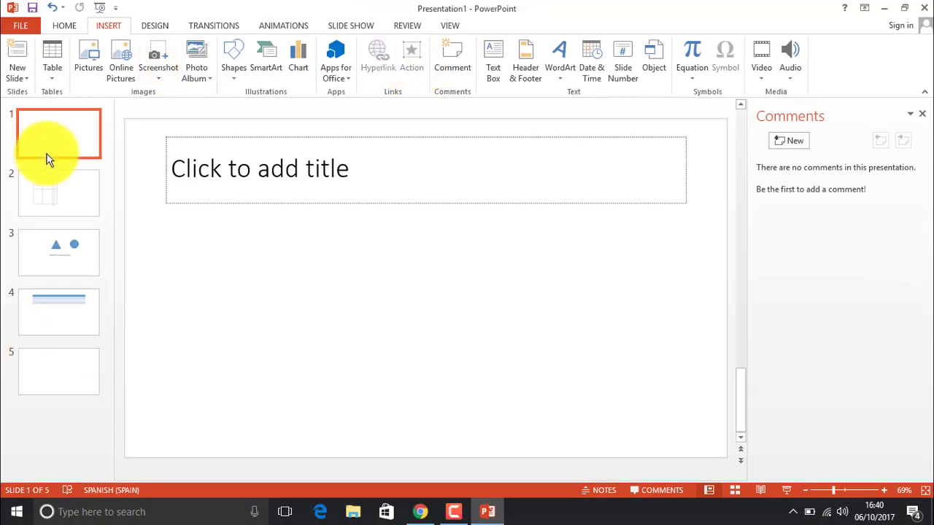
pyautogui.moveTo(39, 211)
pyautogui.mouseDown()
pyautogui.moveTo(44, 250)
pyautogui.moveTo(62, 246)
pyautogui.mouseUp()
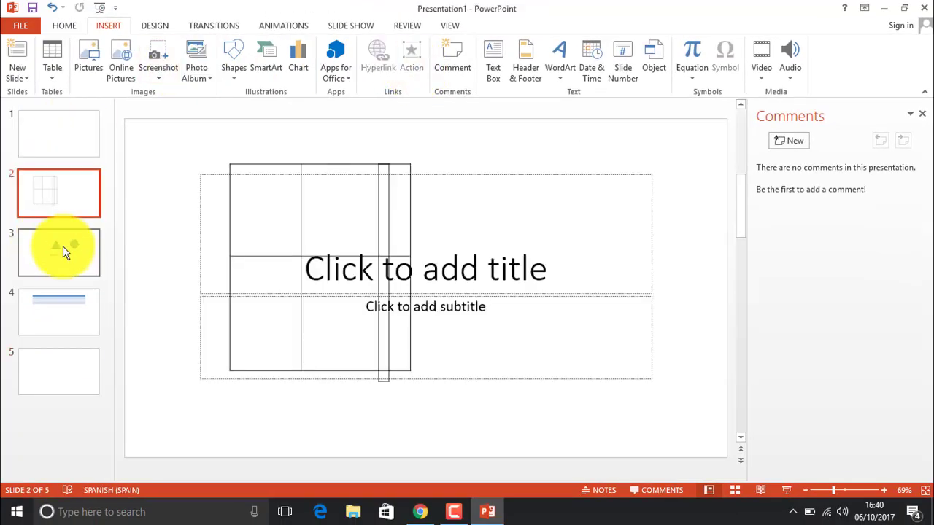
pyautogui.click(62, 248)
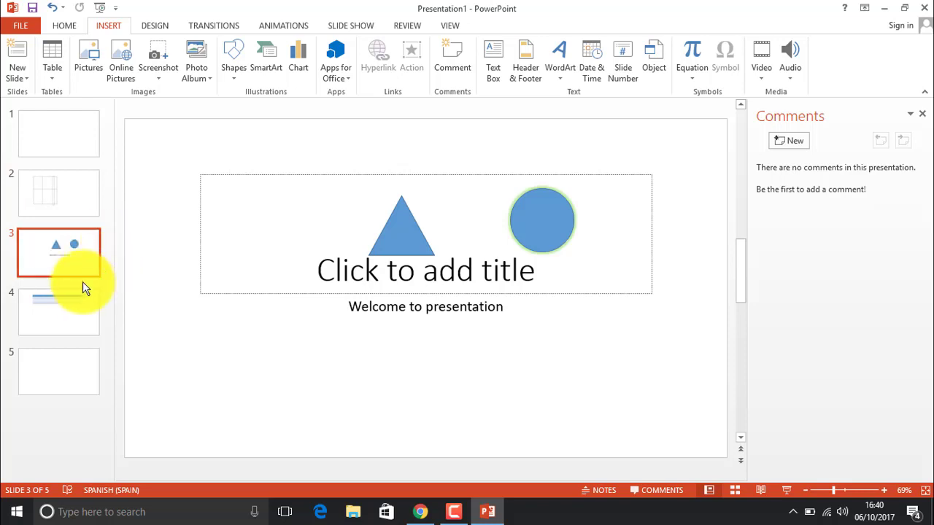
pyautogui.click(70, 309)
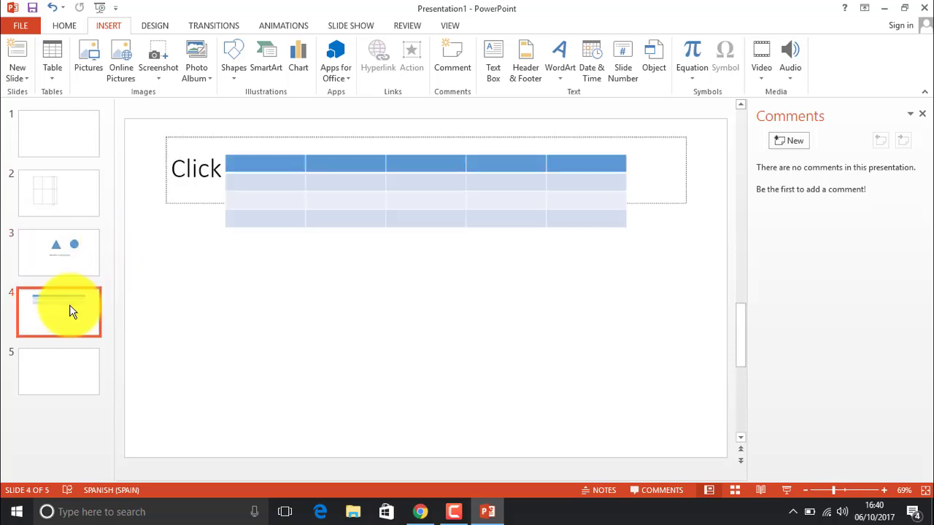
pyautogui.click(60, 365)
pyautogui.click(67, 143)
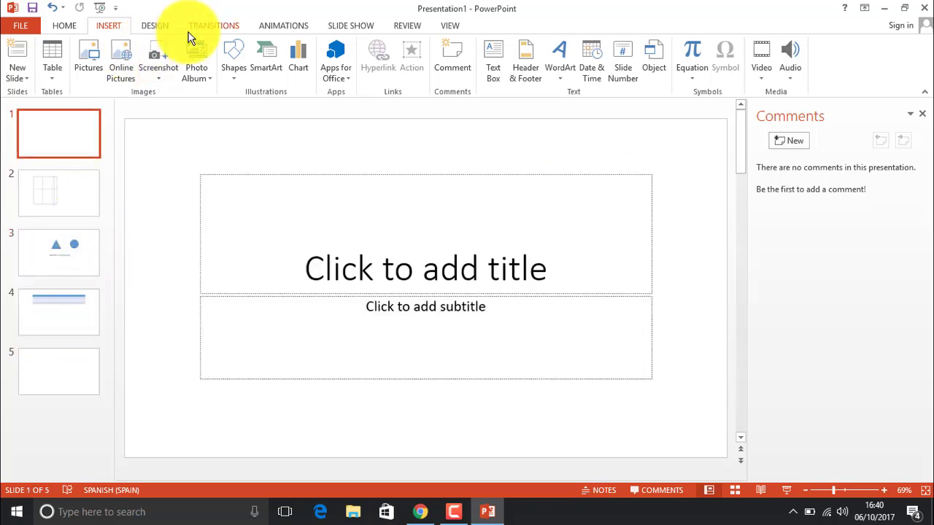
# Step: Cycle through the Design, Transitions, Animations and Slide Show ribbon tabs
pyautogui.click(162, 27)
pyautogui.click(208, 28)
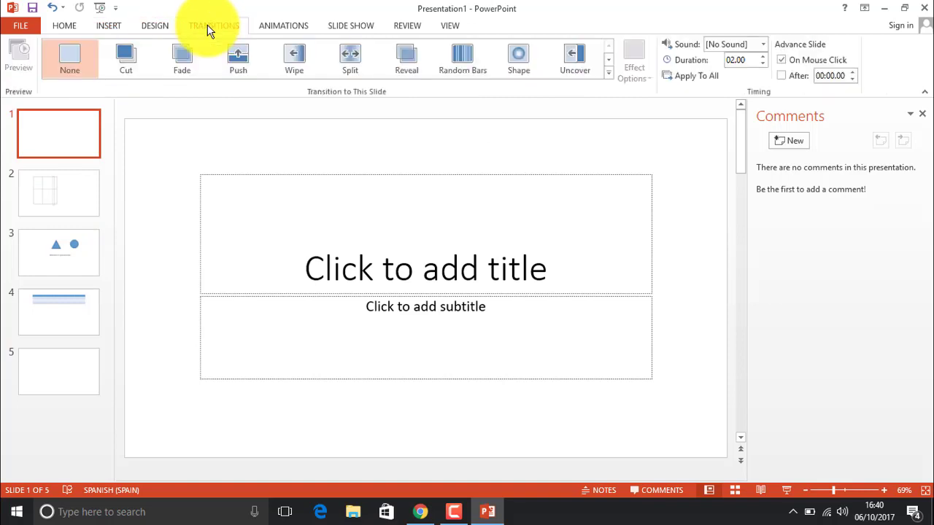
pyautogui.click(260, 27)
pyautogui.click(353, 25)
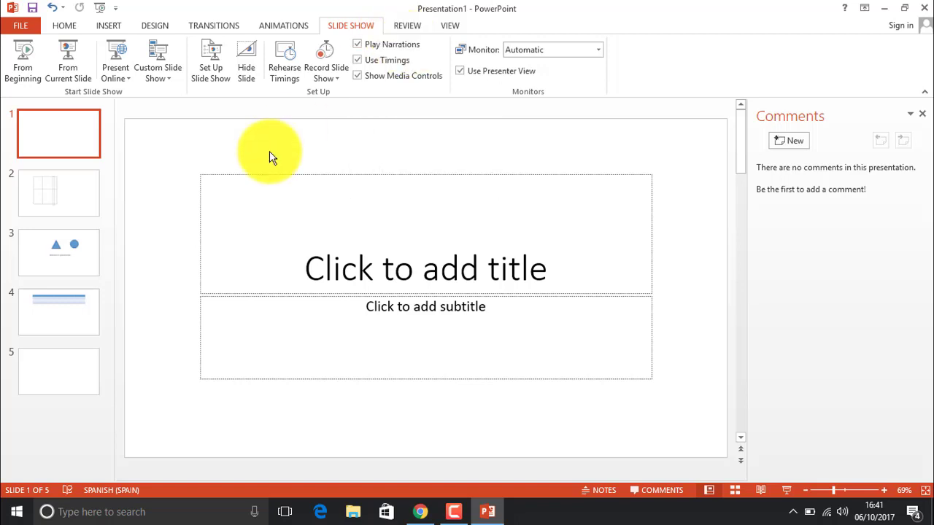
# Step: Minimize the PowerPoint window to reveal the Windows desktop
pyautogui.click(879, 14)
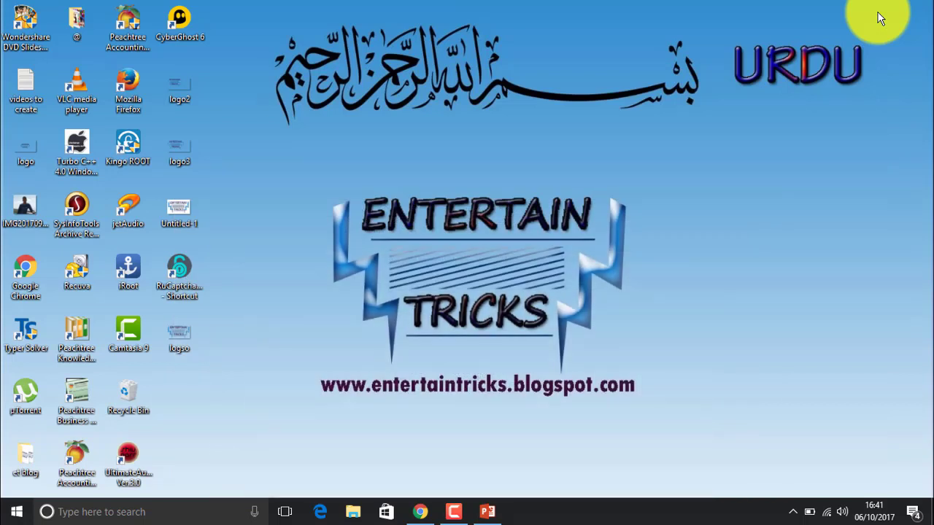